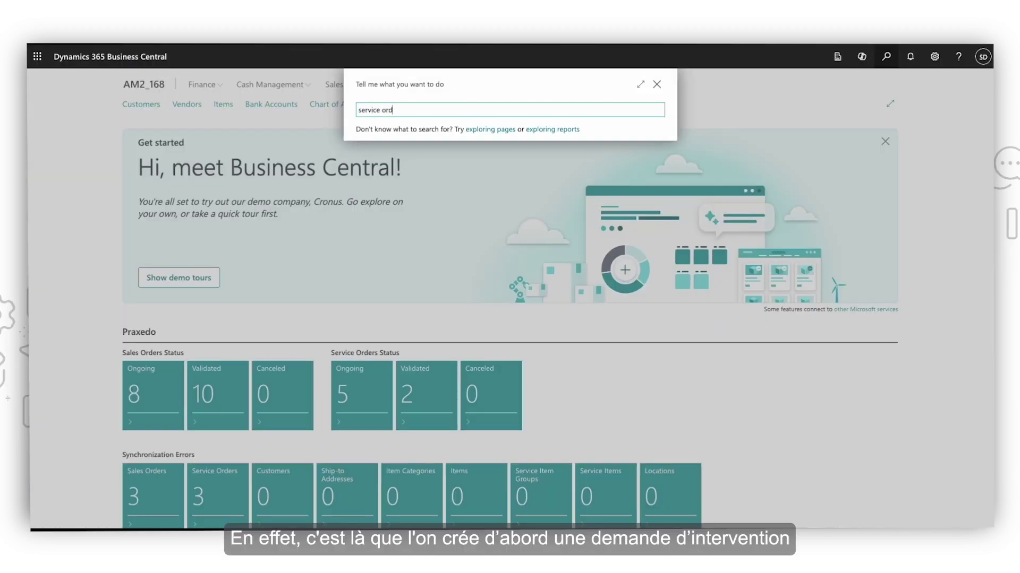
- Find the Service Orders list and create a new service order numbered from the SVC-ORDER series
{"action": "type", "text": "ervice order"}
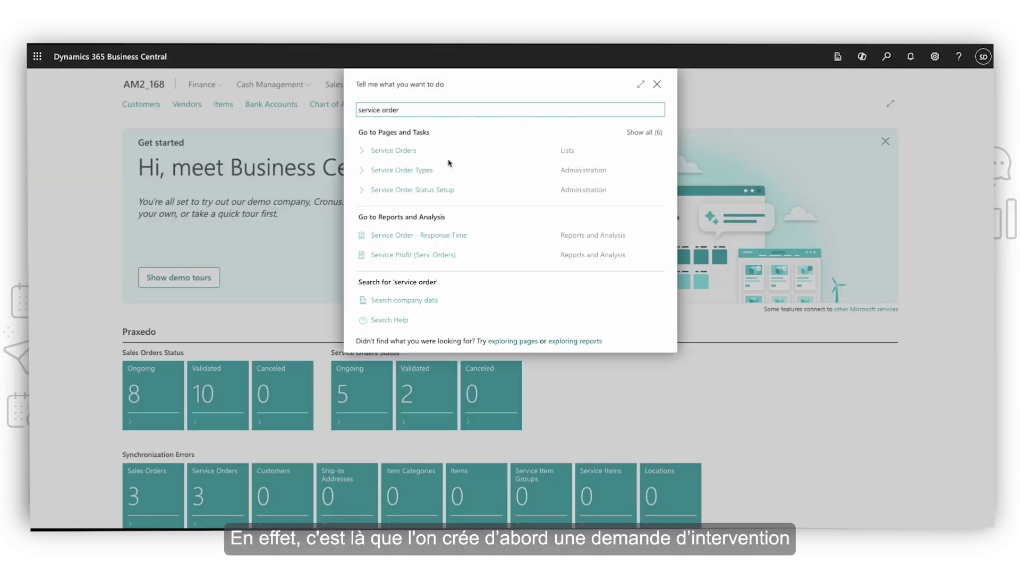
{"action": "left_click", "coordinate": [446, 153]}
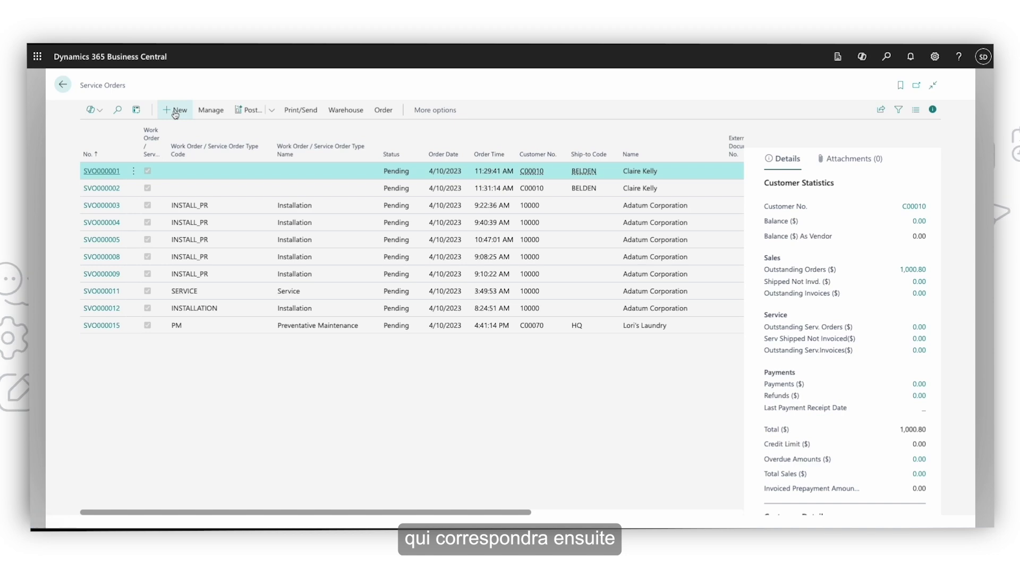
{"action": "left_click", "coordinate": [175, 110]}
{"action": "left_click", "coordinate": [390, 204]}
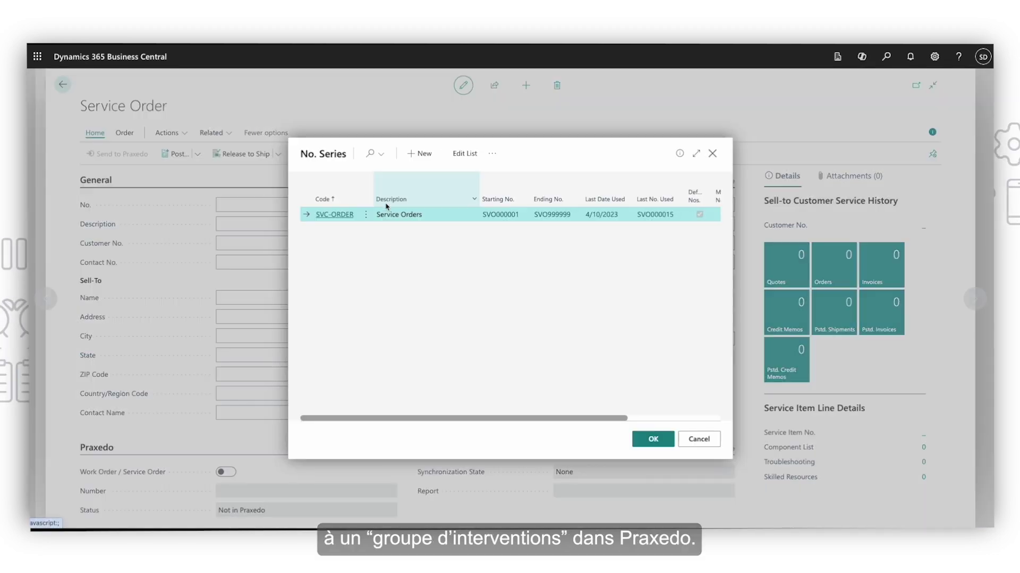
{"action": "left_click", "coordinate": [342, 215]}
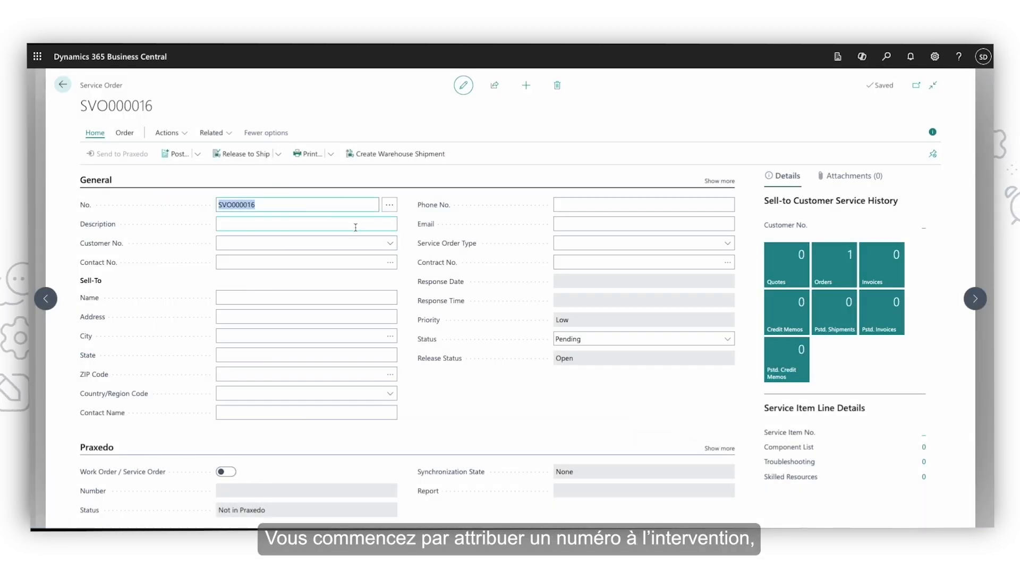
- Describe the service order as "Monthly Maintenance" and assign it to the customer Lori's Laundry
{"action": "type", "text": "Monthly M"}
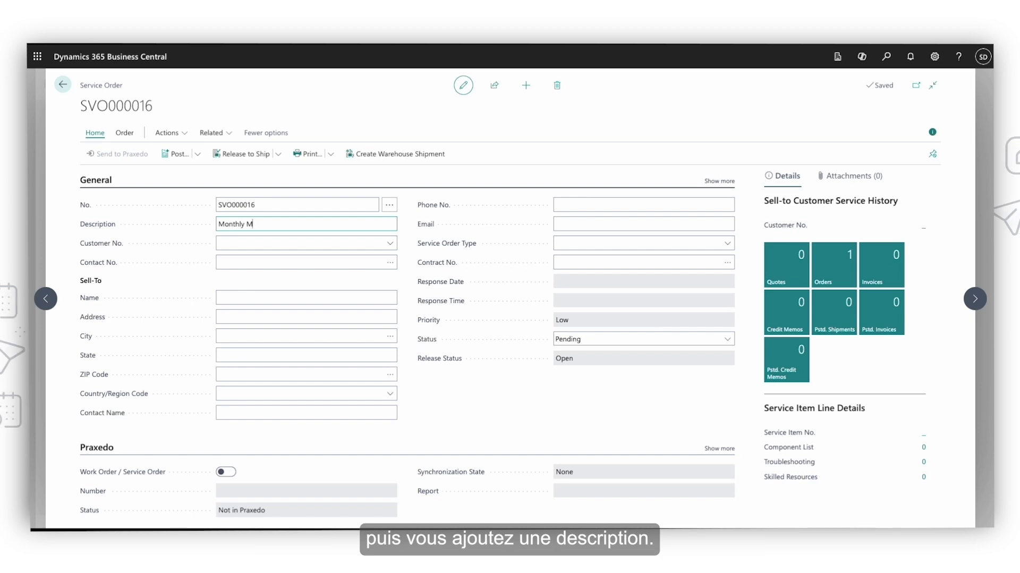
{"action": "type", "text": "aintenance"}
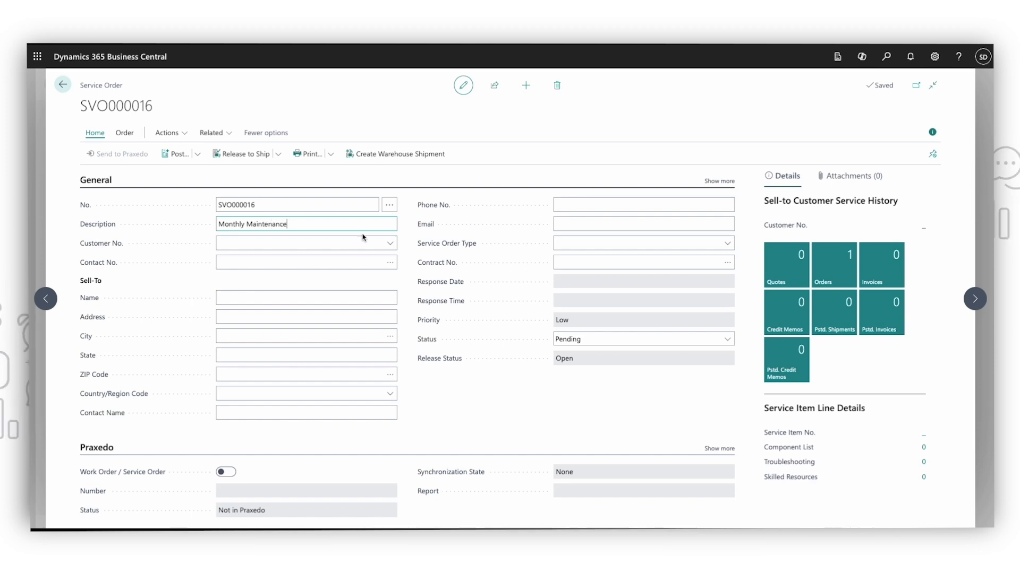
{"action": "left_click", "coordinate": [392, 245]}
{"action": "scroll", "coordinate": [335, 318], "scroll_direction": "down", "scroll_amount": 5}
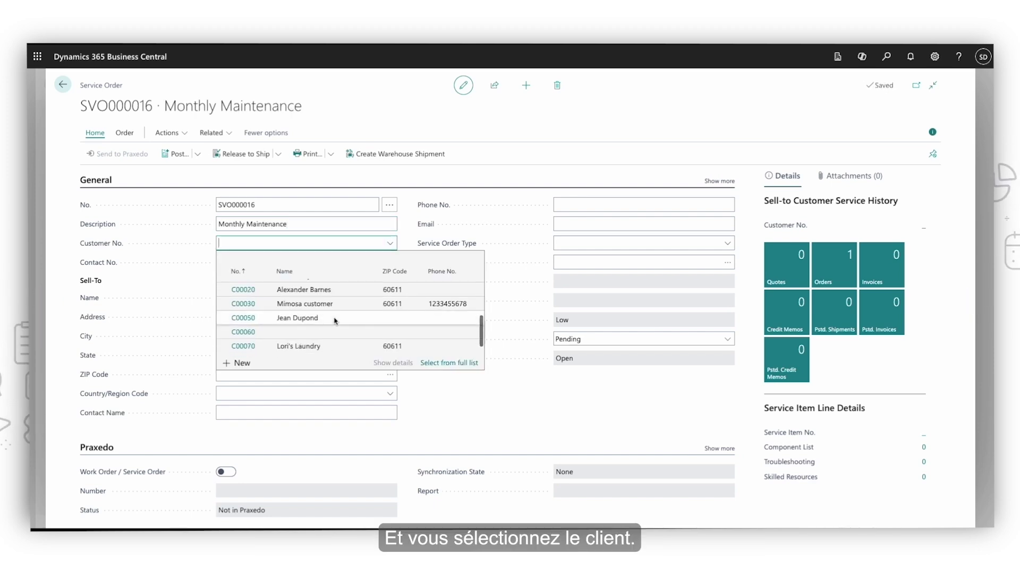
{"action": "left_click", "coordinate": [249, 346]}
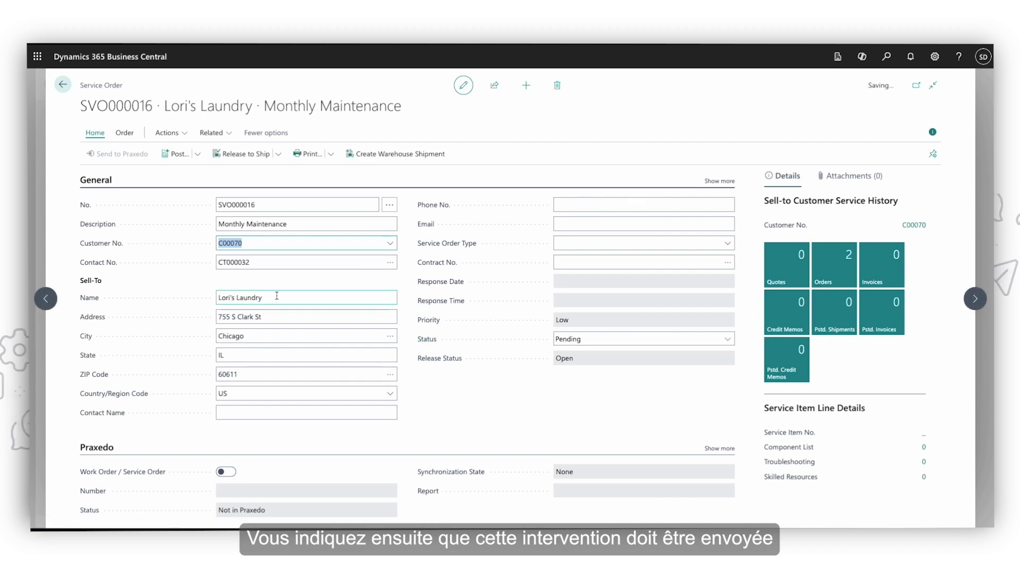
- Enable the Work Order / Service Order option for Praxedo and add service items SV000005 and SV000006 as order lines
{"action": "scroll", "coordinate": [277, 294], "scroll_direction": "down", "scroll_amount": 2}
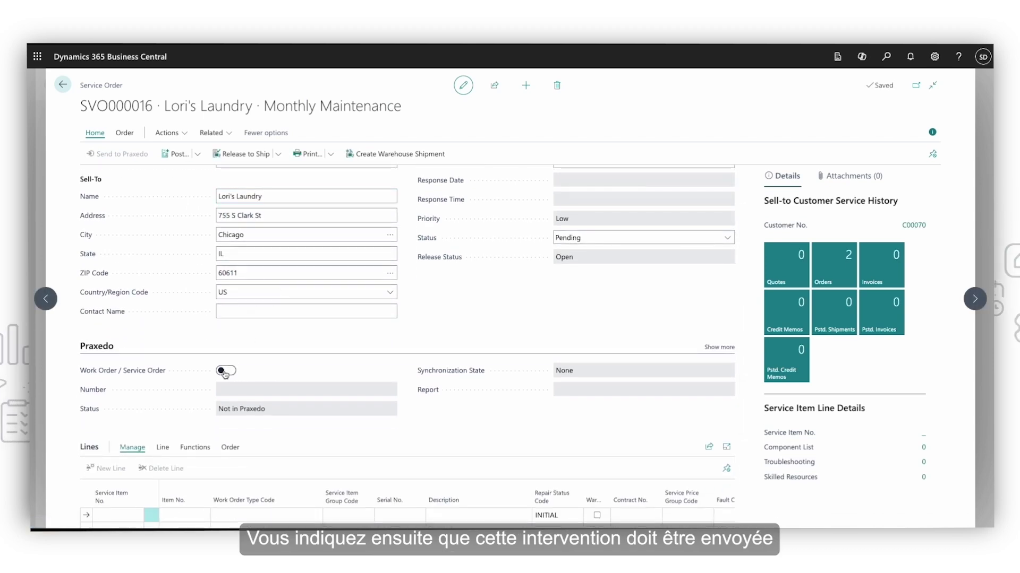
{"action": "left_click", "coordinate": [225, 372]}
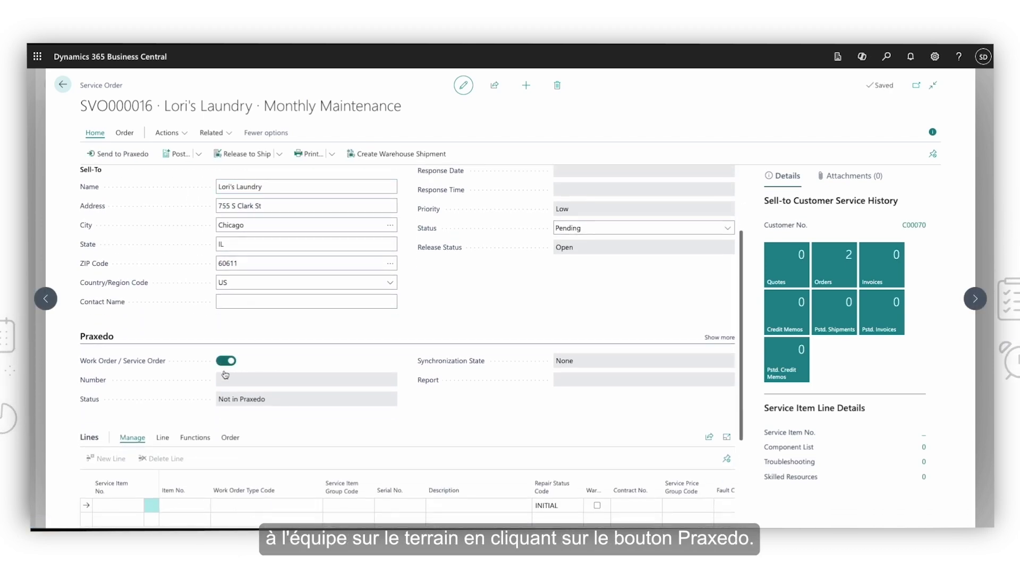
{"action": "scroll", "coordinate": [225, 373], "scroll_direction": "down", "scroll_amount": 3}
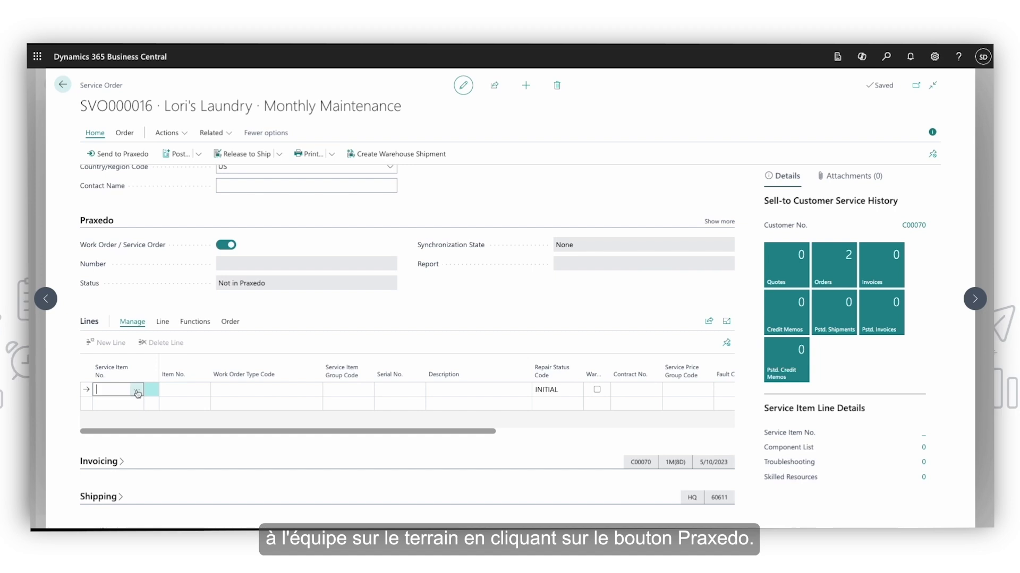
{"action": "left_click", "coordinate": [137, 392]}
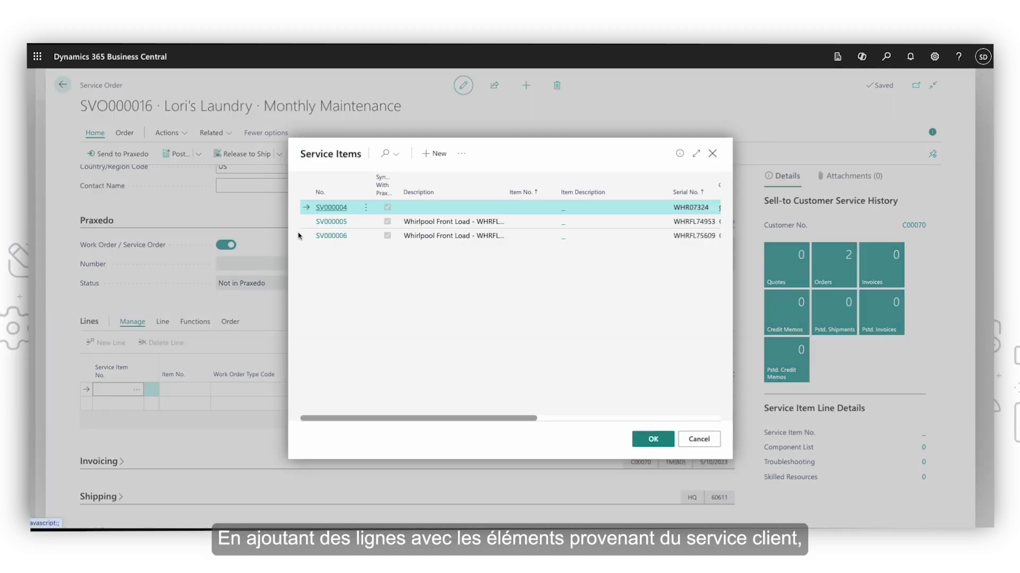
{"action": "double_click", "coordinate": [334, 223]}
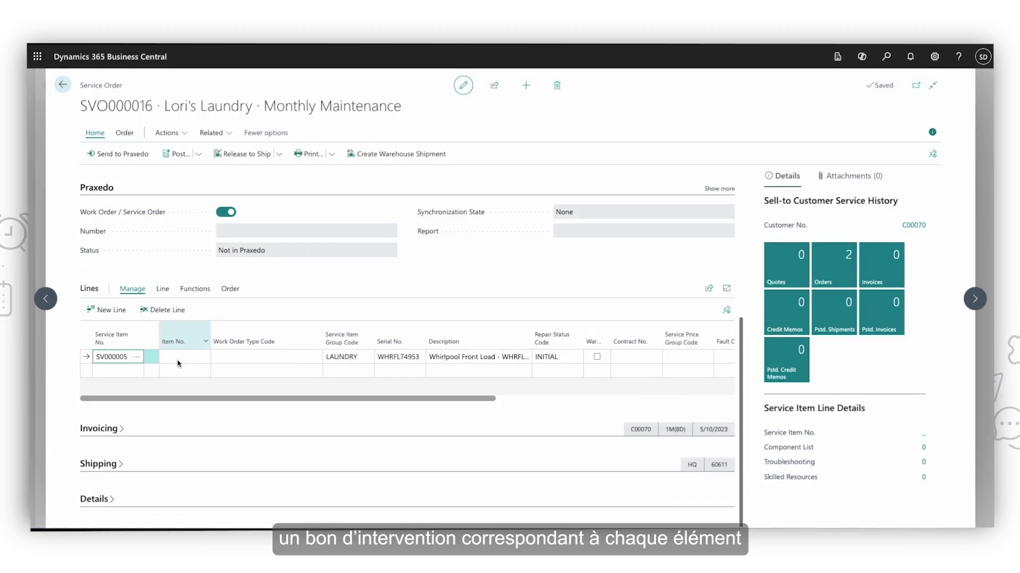
{"action": "left_click", "coordinate": [137, 373]}
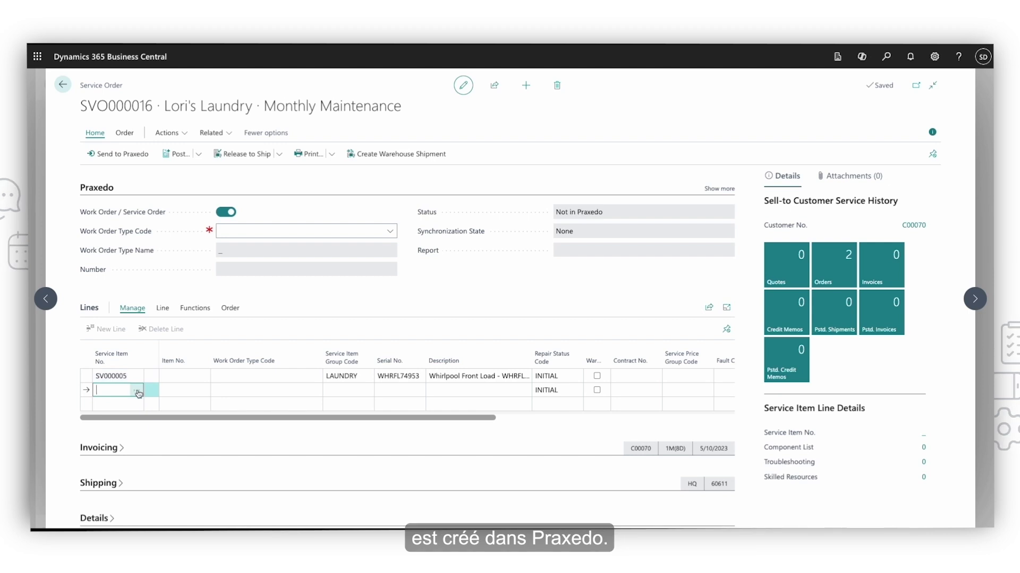
{"action": "left_click", "coordinate": [138, 393]}
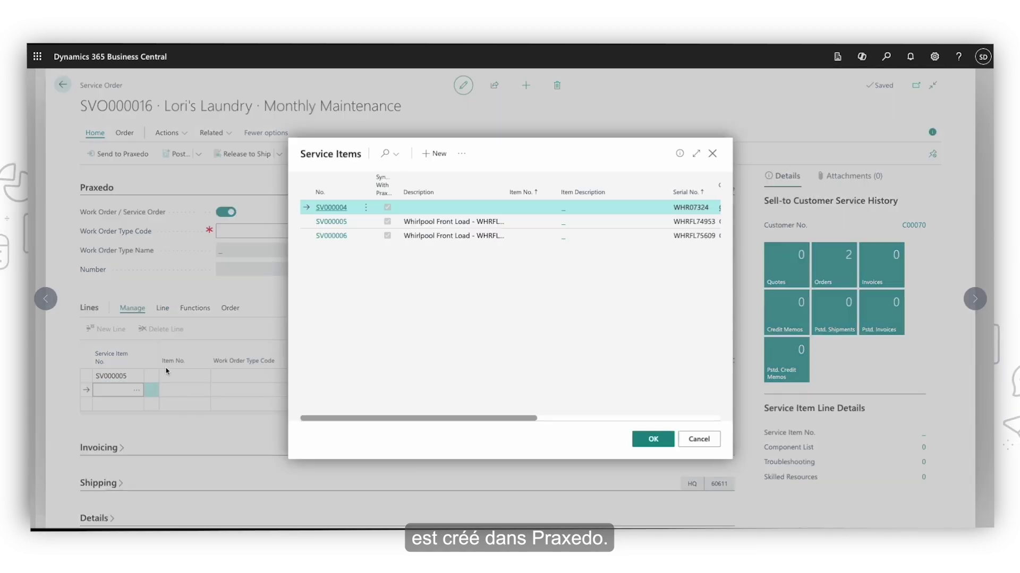
{"action": "double_click", "coordinate": [333, 236]}
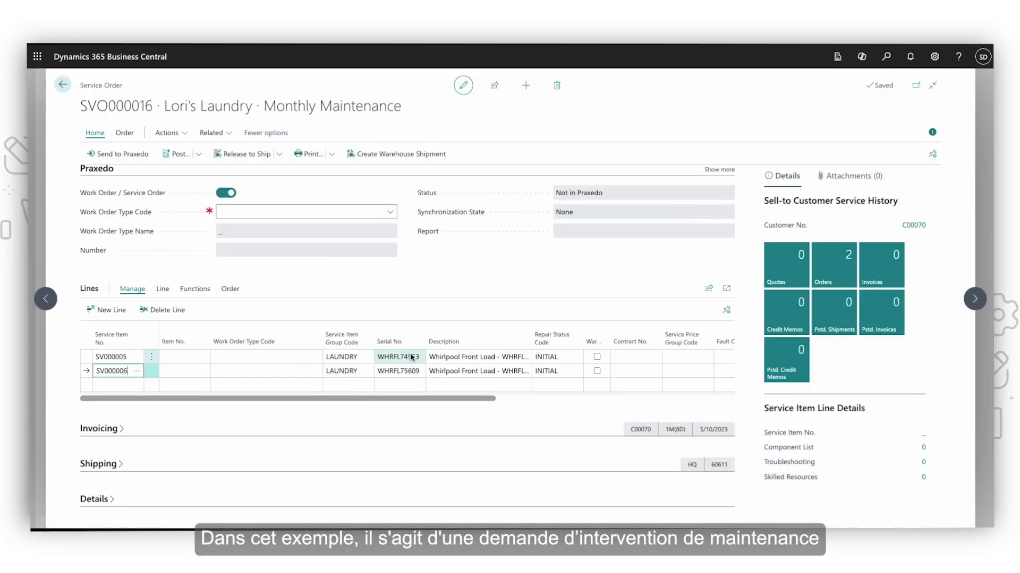
- Set the work order type code to MAINTENANCE on both service item lines
{"action": "left_click", "coordinate": [298, 357]}
{"action": "left_click", "coordinate": [314, 358]}
{"action": "left_click", "coordinate": [268, 414]}
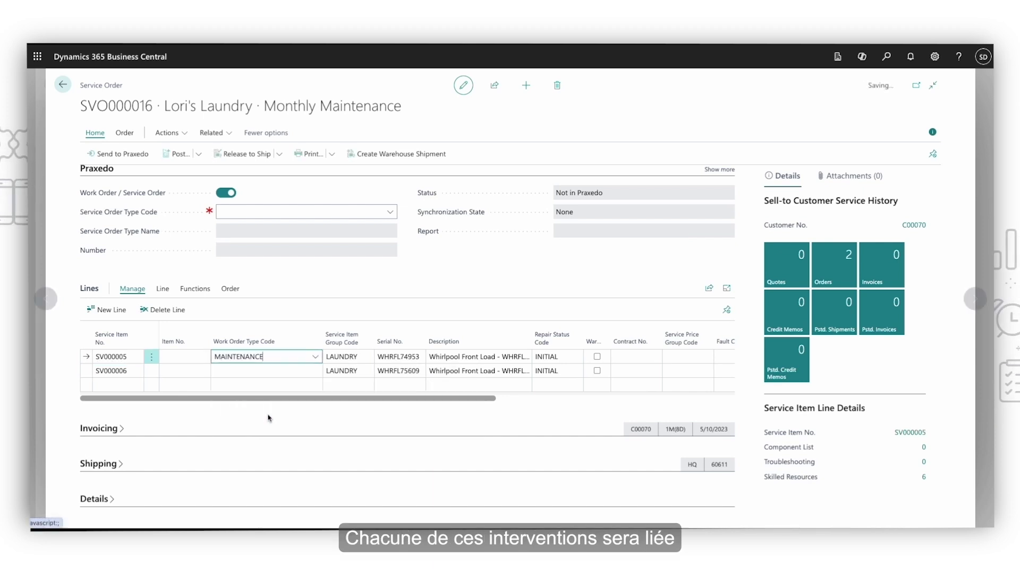
{"action": "left_click", "coordinate": [279, 371]}
{"action": "left_click", "coordinate": [314, 370]}
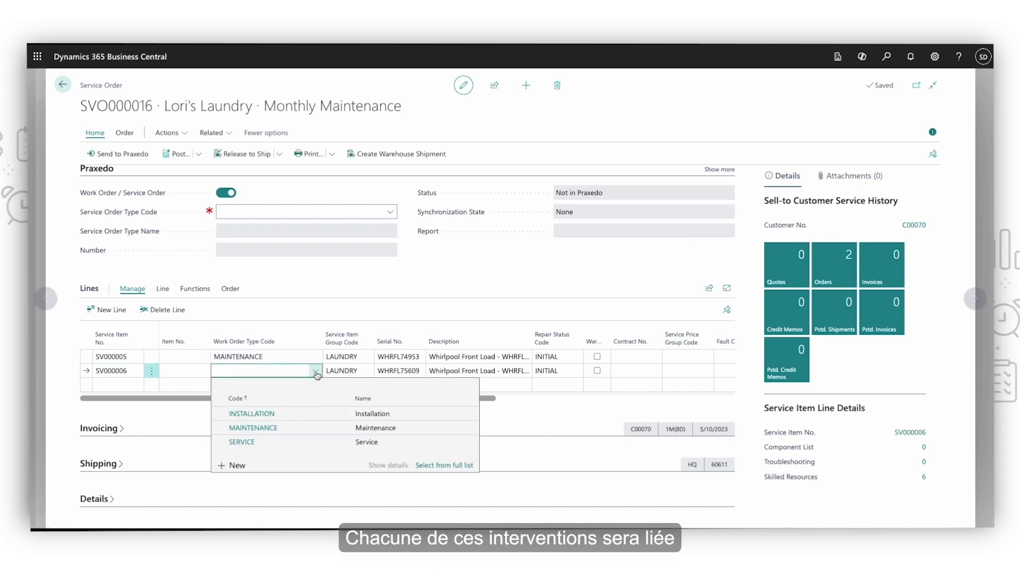
{"action": "left_click", "coordinate": [268, 428]}
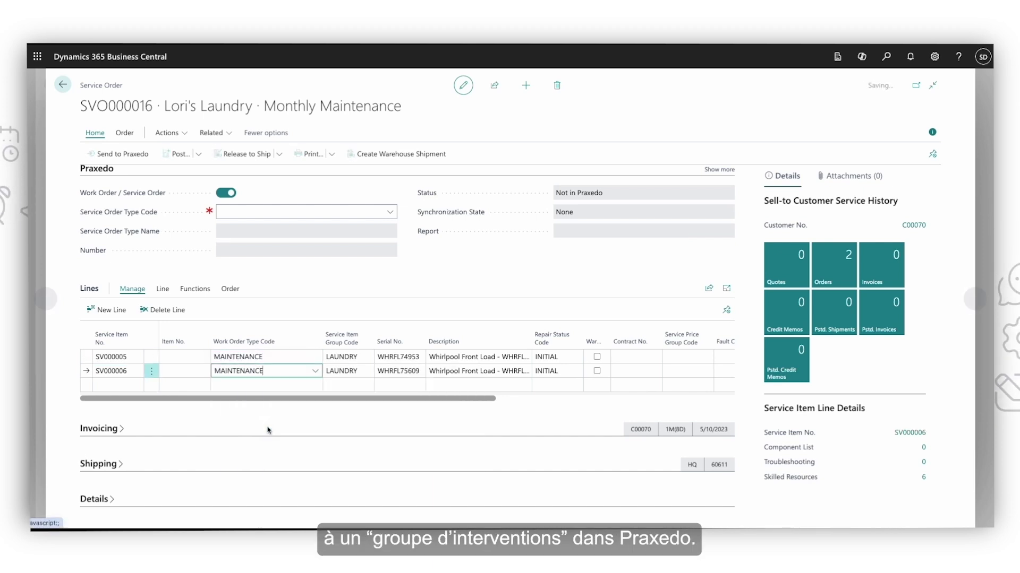
- Set the service order type code to PM (Preventative Maintenance) and send the order to Praxedo
{"action": "left_click", "coordinate": [395, 213]}
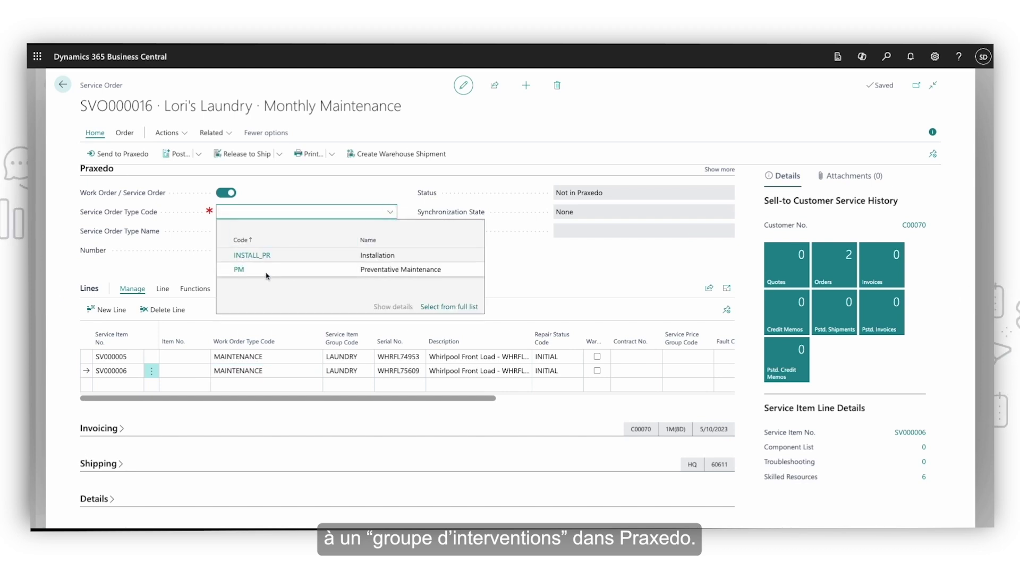
{"action": "left_click", "coordinate": [384, 271]}
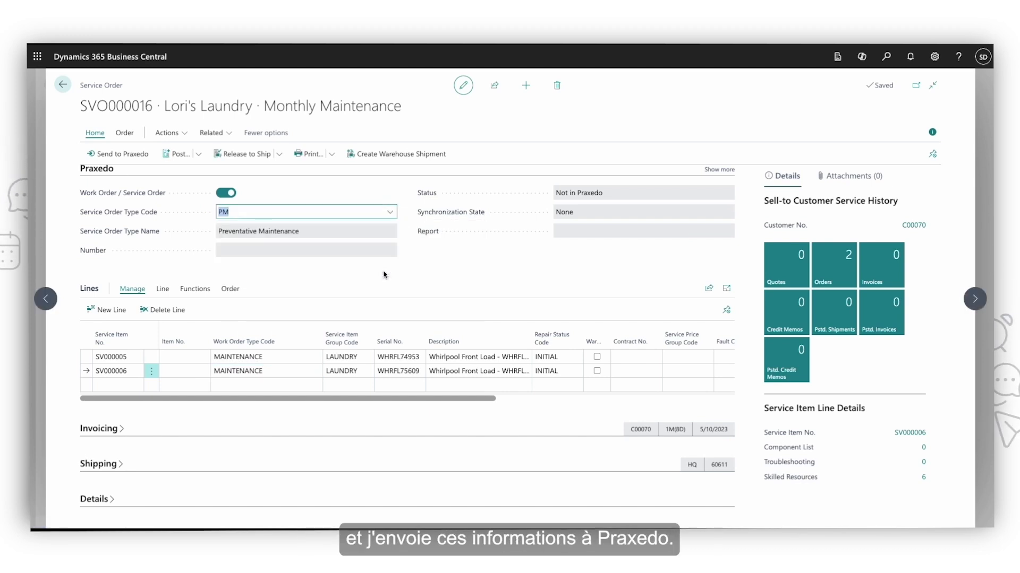
{"action": "left_click", "coordinate": [119, 160]}
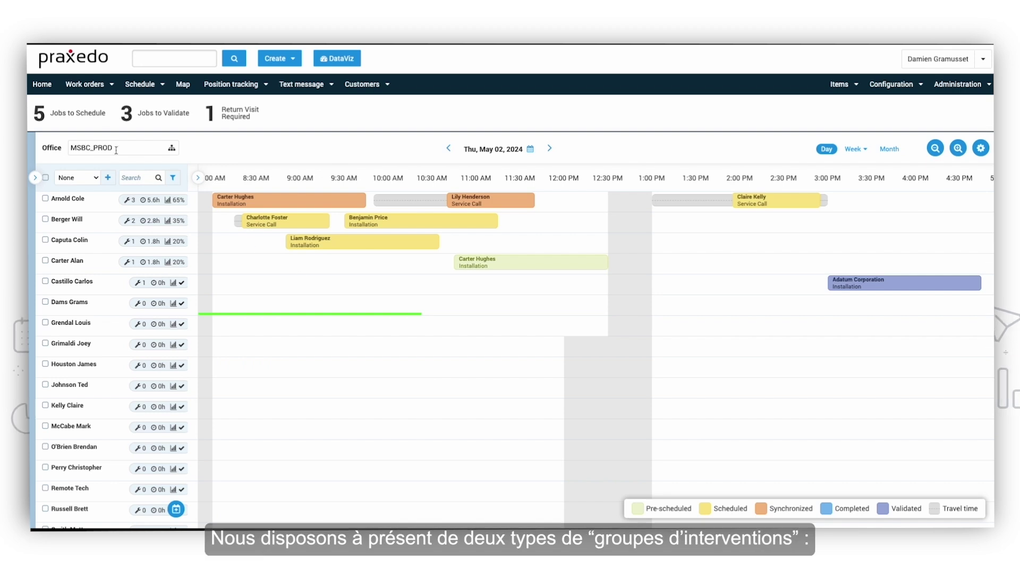
- In Praxedo, open the newest Preventative Maintenance service order for Lori's Laundry and check the work order type of its first work order
{"action": "left_click", "coordinate": [87, 83]}
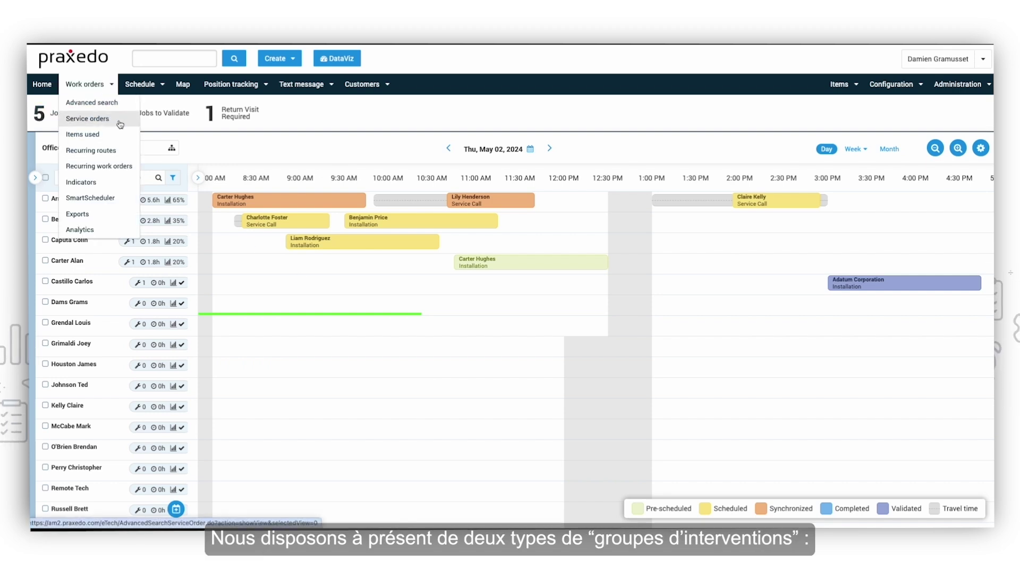
{"action": "left_click", "coordinate": [88, 118]}
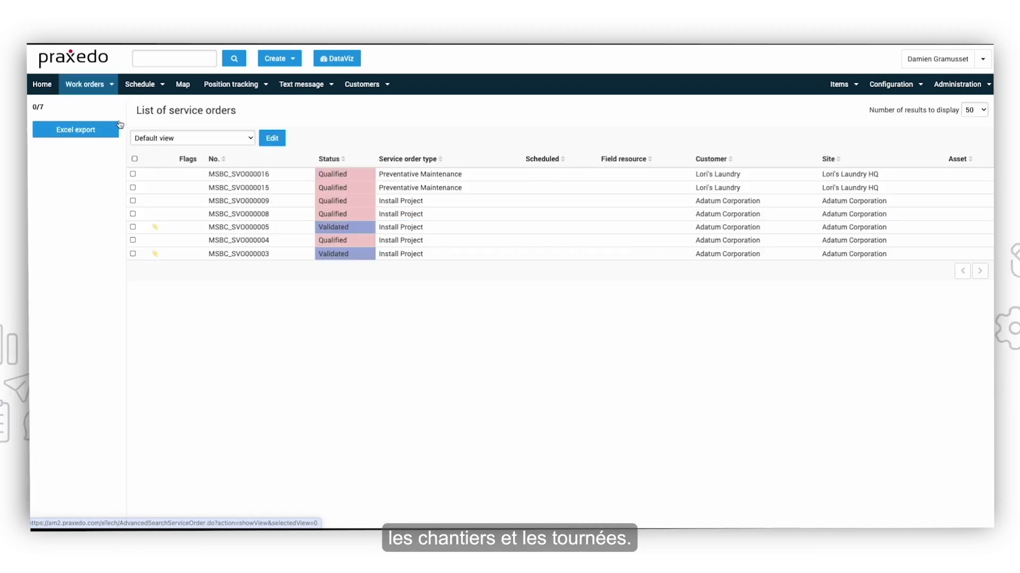
{"action": "left_click", "coordinate": [413, 178]}
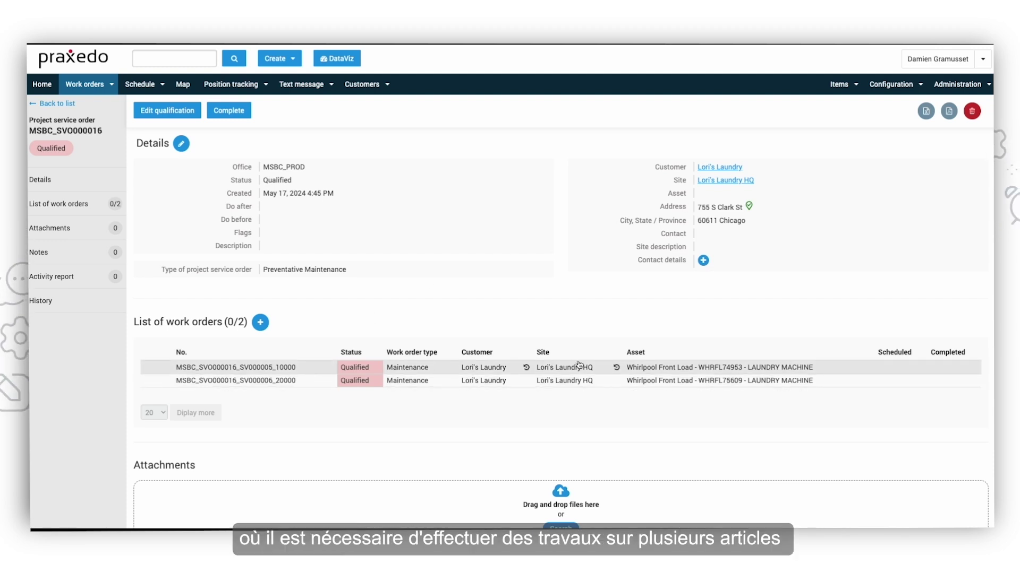
{"action": "left_click", "coordinate": [695, 374]}
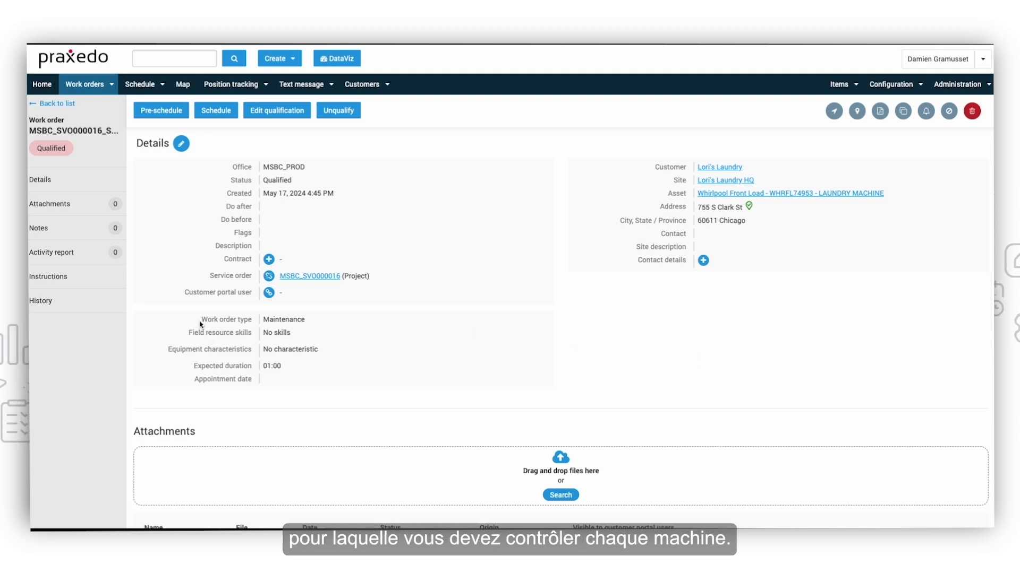
{"action": "left_click_drag", "start_coordinate": [201, 322], "coordinate": [311, 325]}
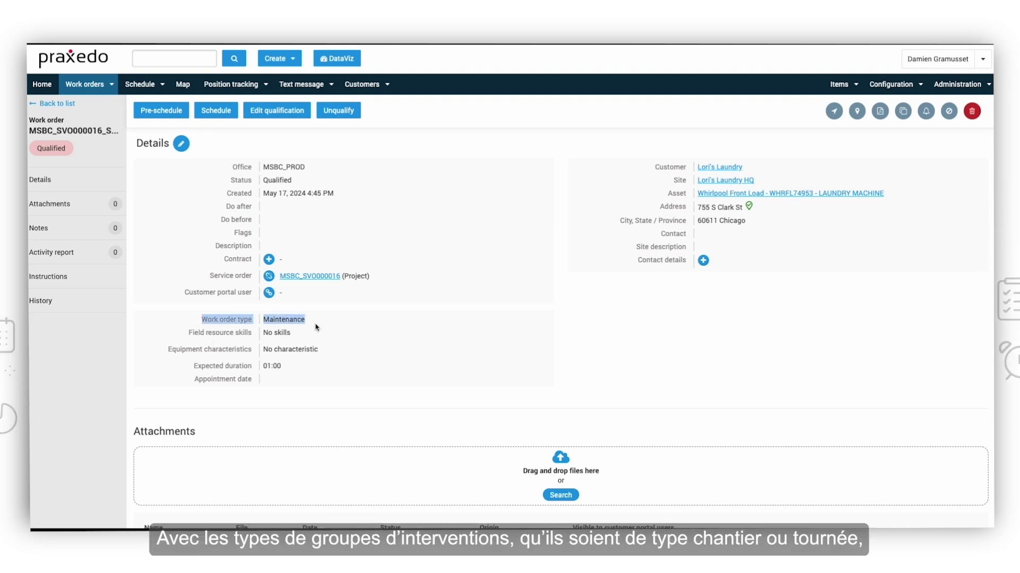
{"action": "left_click", "coordinate": [316, 328]}
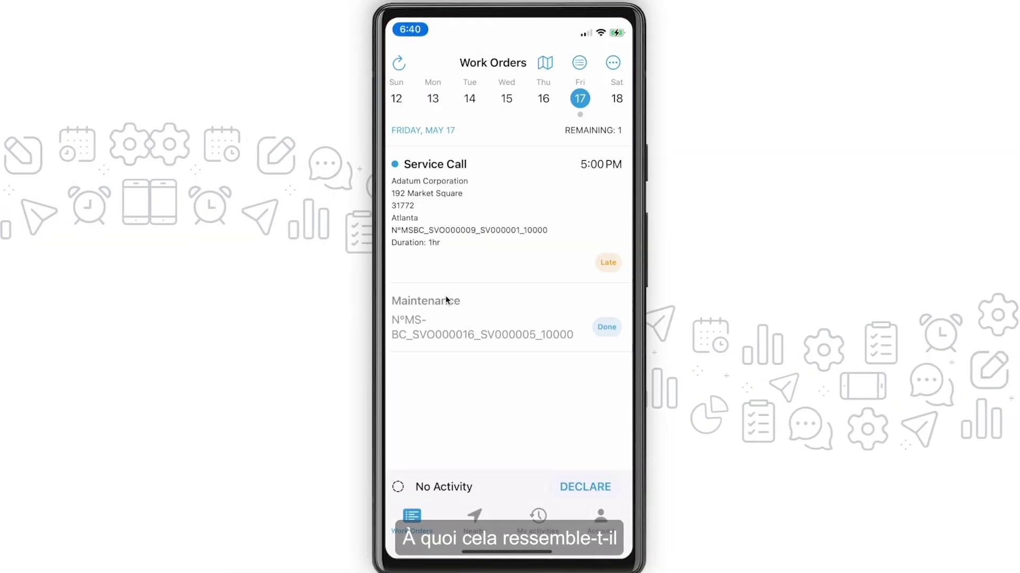
- In the Praxedo mobile app, refresh the work orders list and look through the assigned work orders
{"action": "left_click", "coordinate": [399, 64]}
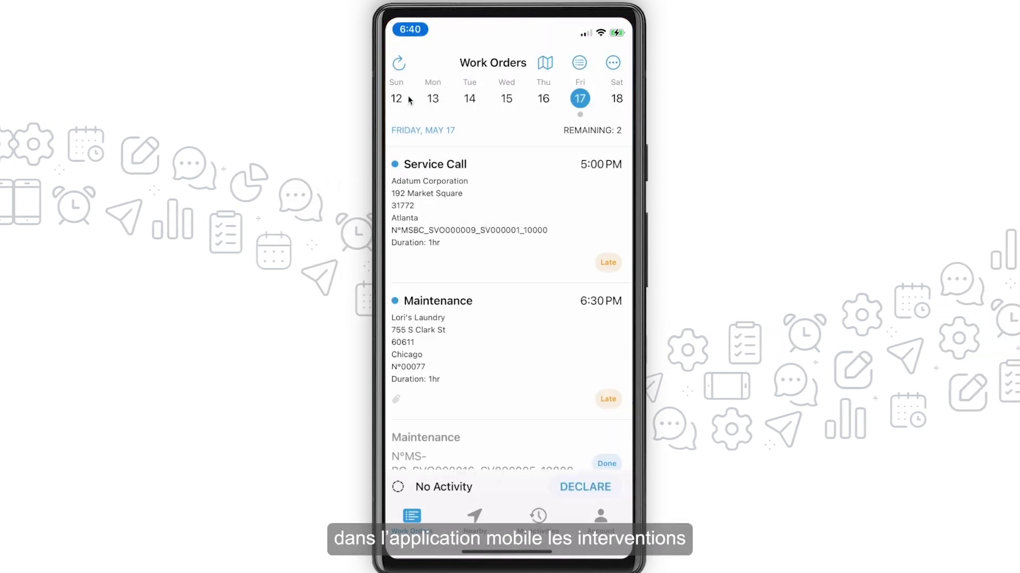
{"action": "scroll", "coordinate": [446, 207], "scroll_direction": "down", "scroll_amount": 1}
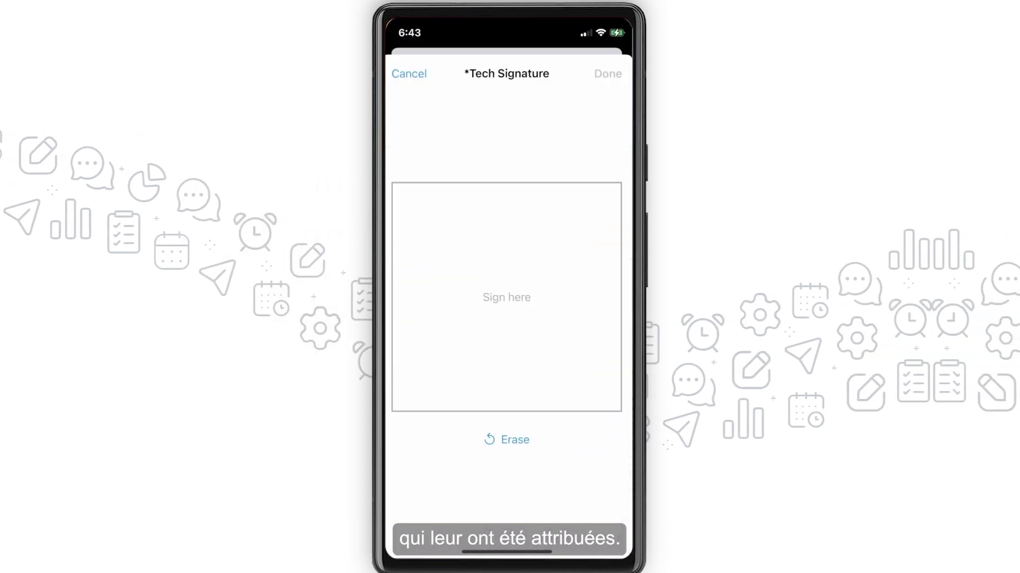
- Draw the technician's signature in the Tech Signature field and validate the Customer Authorization section of the report
{"action": "mouse_move", "coordinate": [478, 218]}
{"action": "left_mouse_down"}
{"action": "mouse_move", "coordinate": [491, 341]}
{"action": "mouse_move", "coordinate": [569, 308]}
{"action": "left_mouse_up"}
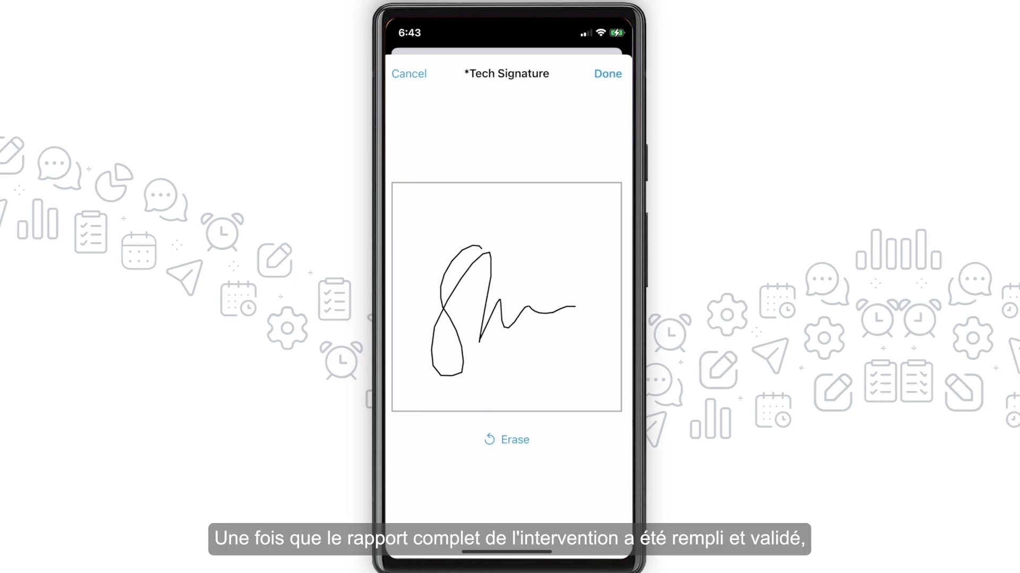
{"action": "left_click", "coordinate": [607, 73]}
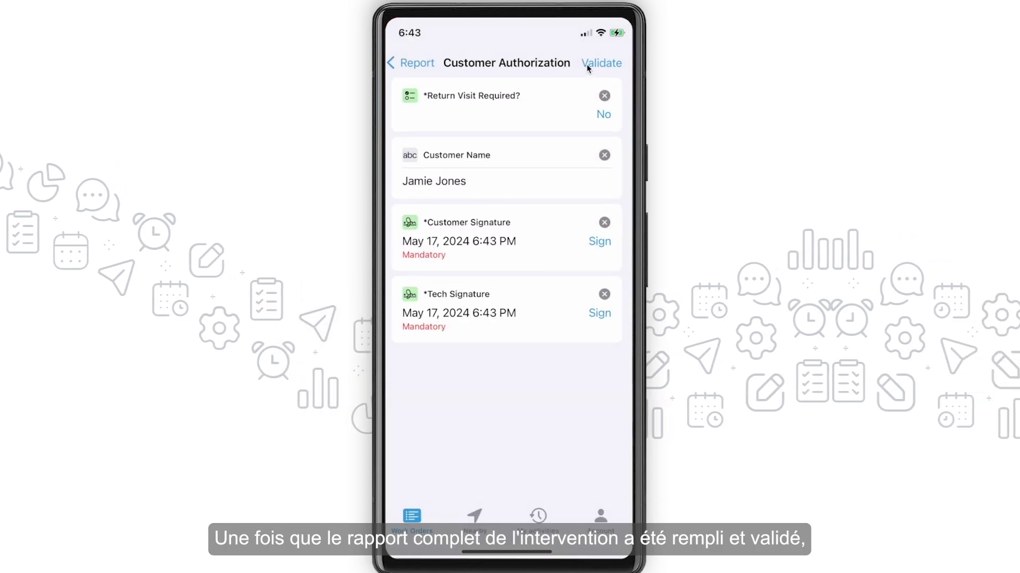
{"action": "left_click", "coordinate": [600, 62]}
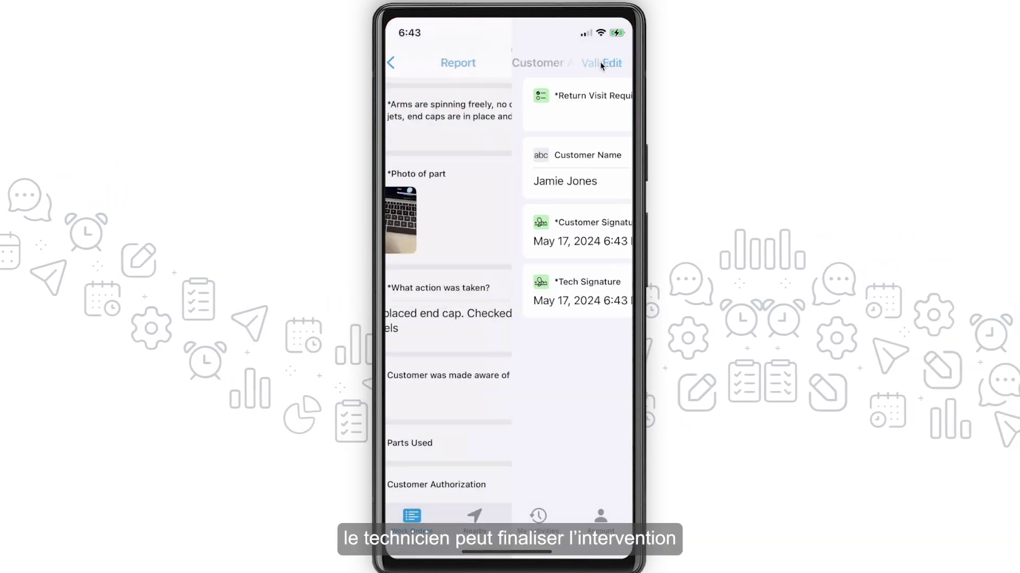
- Finish the validated report and complete the mobile work order without adding a contact email
{"action": "left_click", "coordinate": [601, 63]}
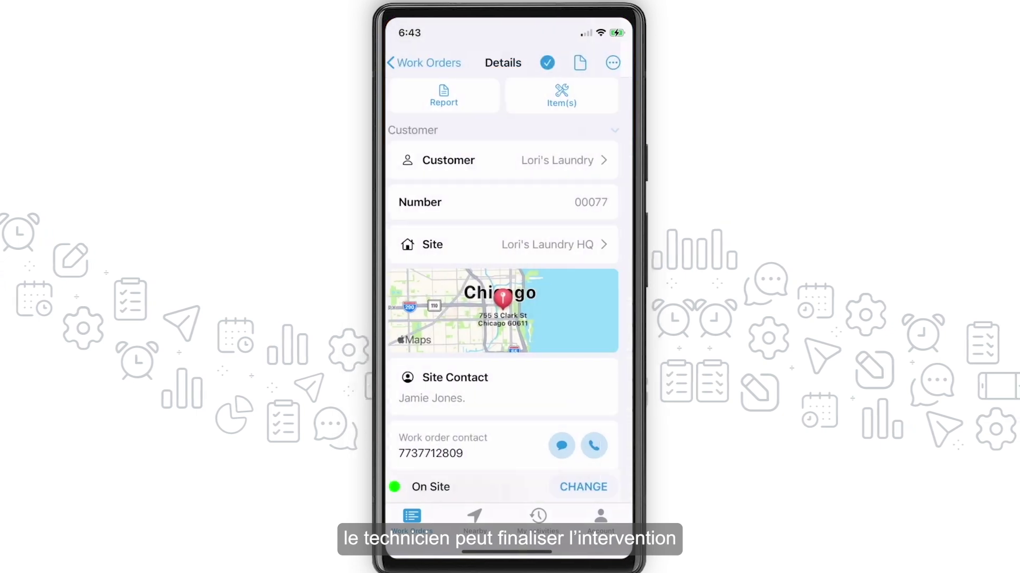
{"action": "left_click", "coordinate": [548, 63]}
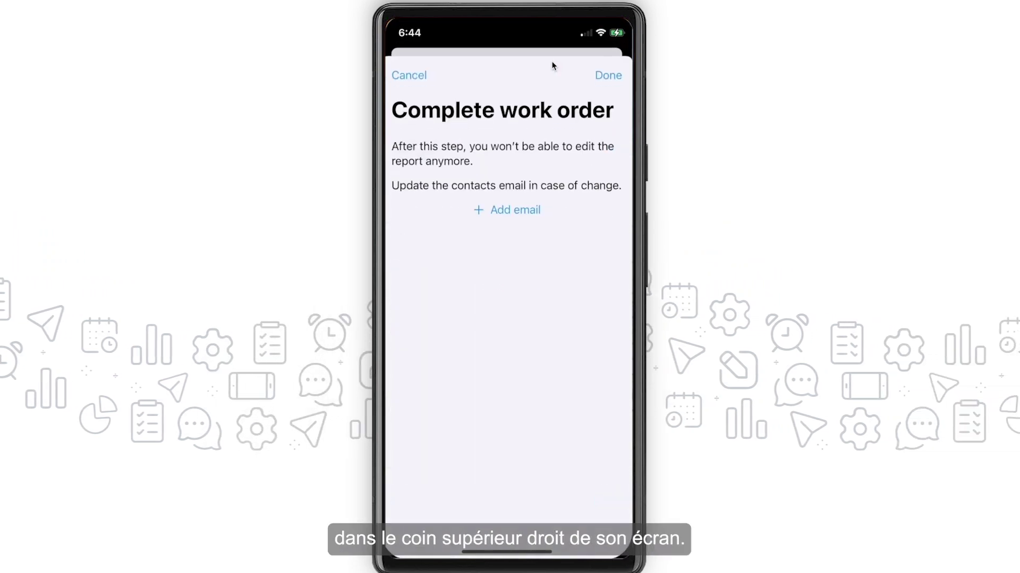
{"action": "left_click", "coordinate": [610, 73]}
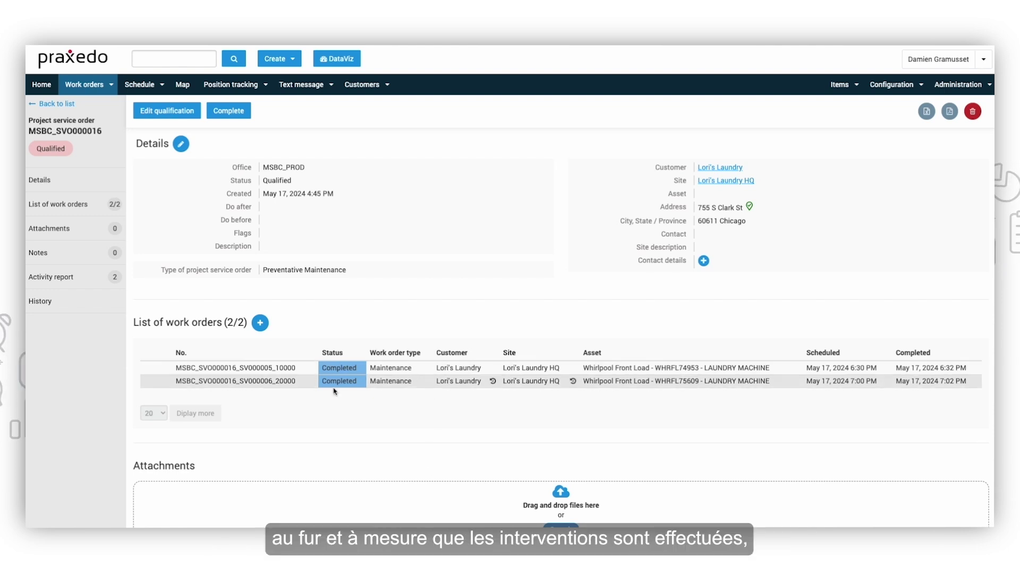
- In Praxedo, open the first completed work order of the service order and examine its details, activity report and photo of the part
{"action": "left_click", "coordinate": [381, 370]}
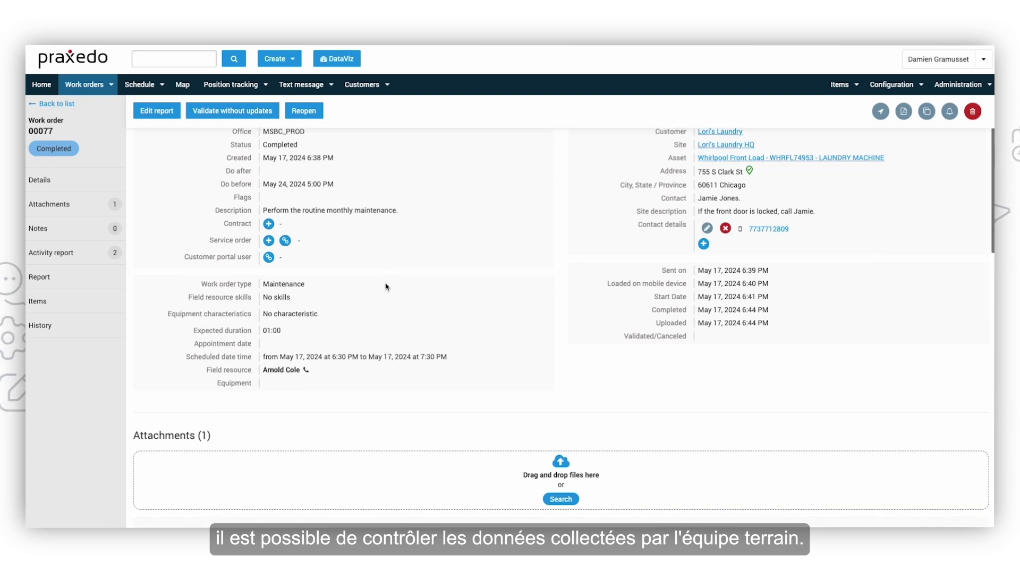
{"action": "scroll", "coordinate": [387, 284], "scroll_direction": "down", "scroll_amount": 3}
{"action": "scroll", "coordinate": [387, 287], "scroll_direction": "down", "scroll_amount": 6}
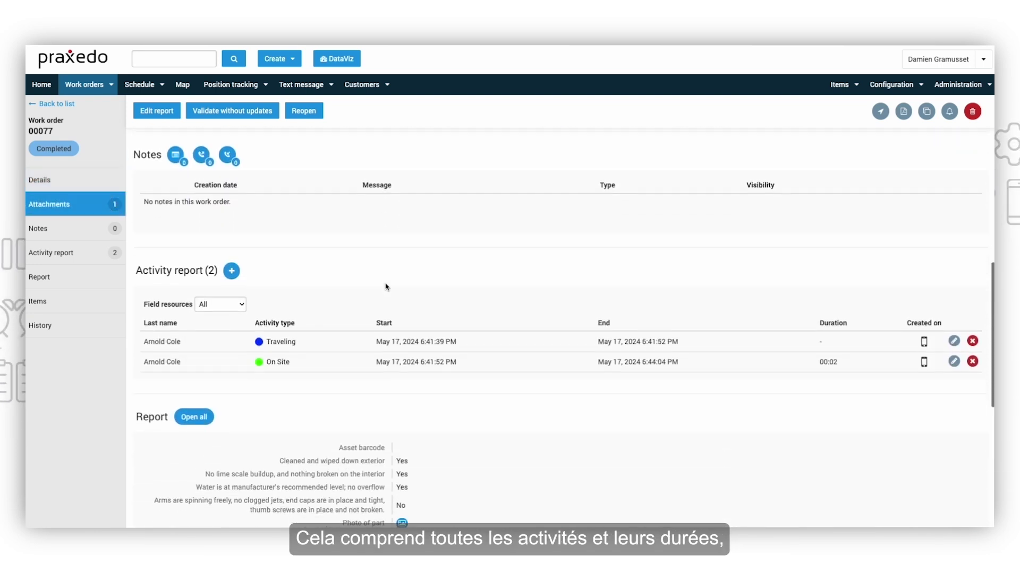
{"action": "scroll", "coordinate": [285, 291], "scroll_direction": "down", "scroll_amount": 1}
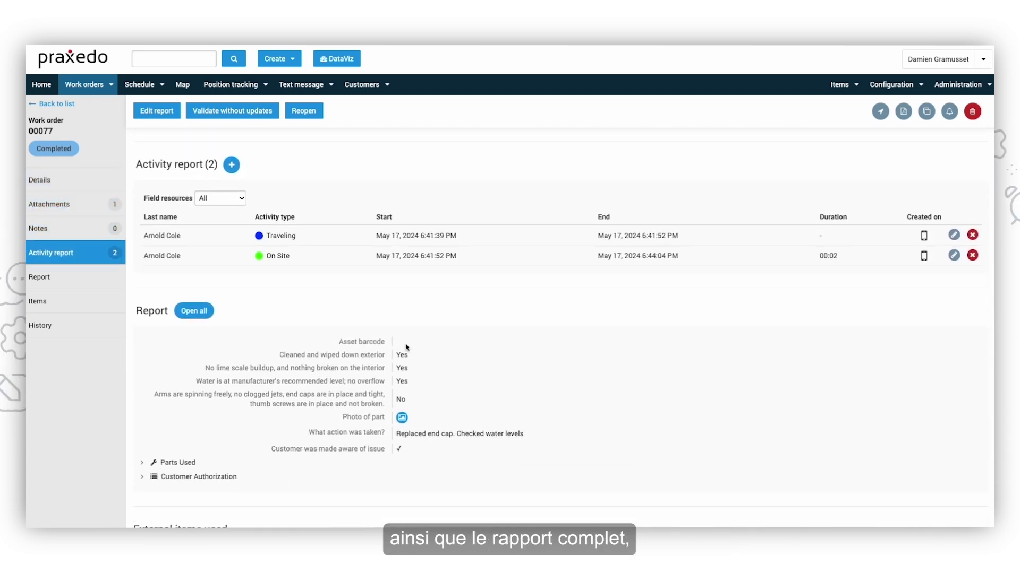
{"action": "left_click", "coordinate": [402, 418]}
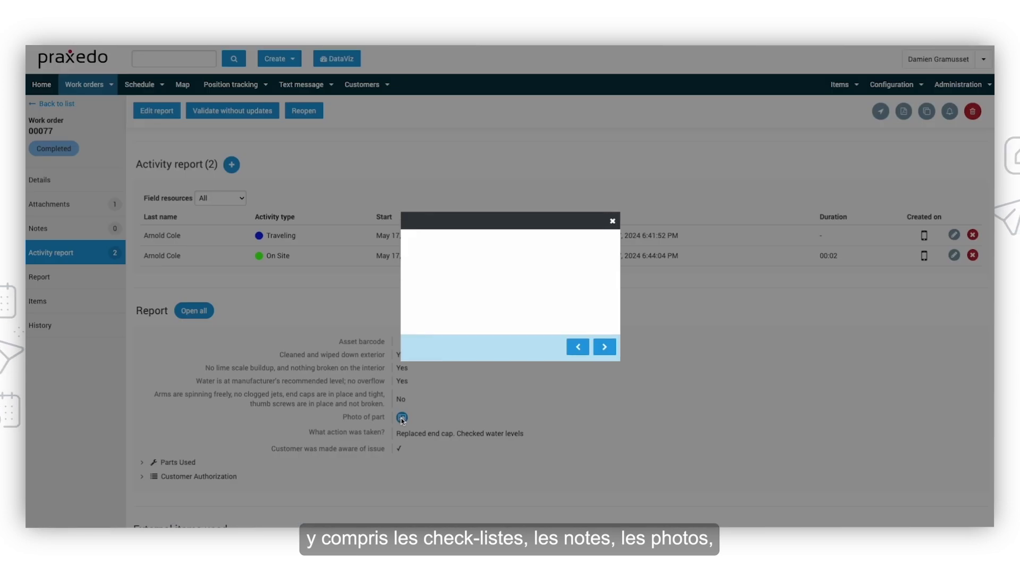
{"action": "left_click", "coordinate": [660, 86]}
- Examine the work order's Customer Authorization section, including the customer signature, and the external items used
{"action": "scroll", "coordinate": [514, 357], "scroll_direction": "down", "scroll_amount": 3}
{"action": "left_click", "coordinate": [159, 340]}
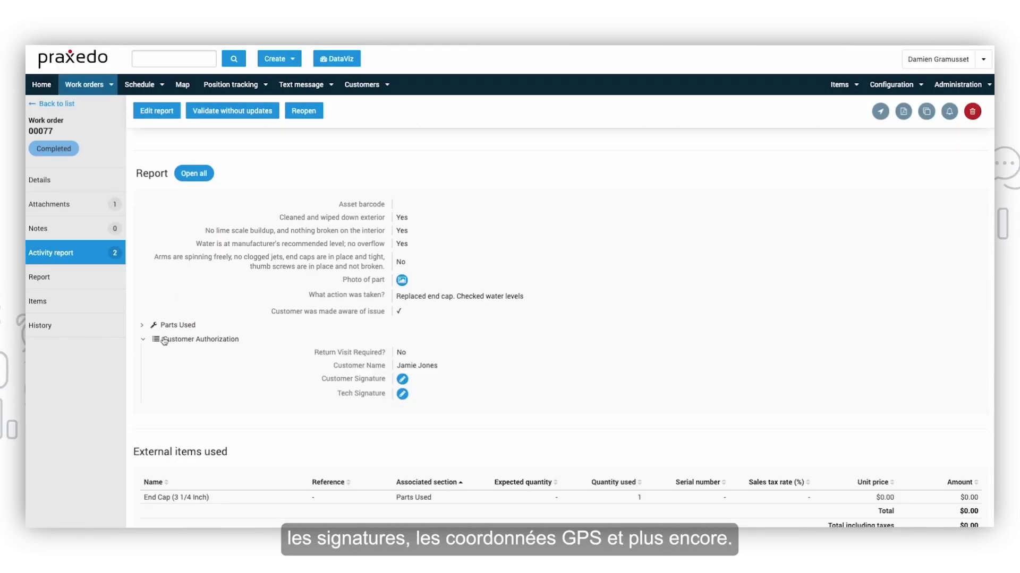
{"action": "left_click", "coordinate": [402, 379]}
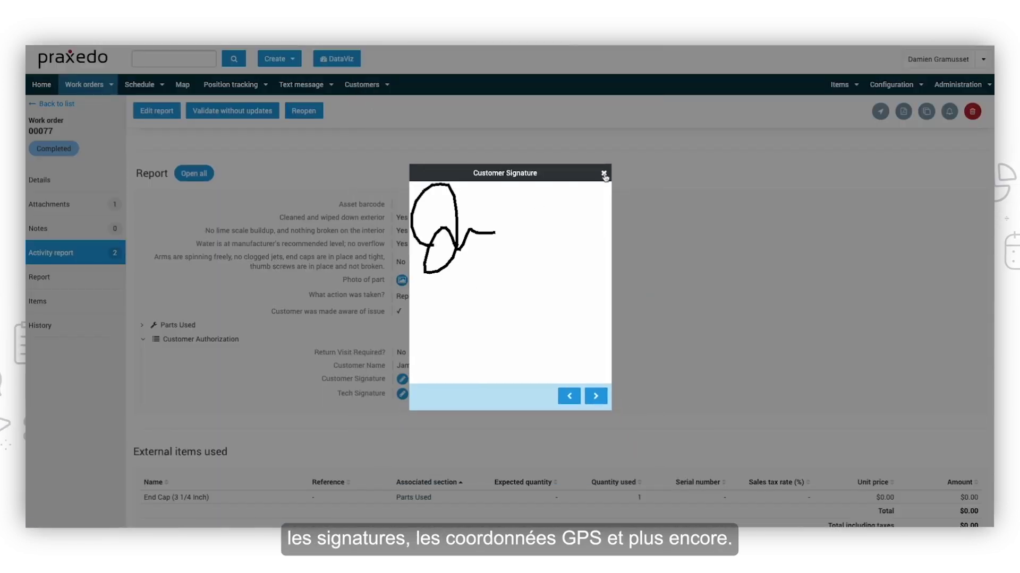
{"action": "left_click", "coordinate": [605, 175]}
{"action": "scroll", "coordinate": [206, 337], "scroll_direction": "down", "scroll_amount": 1}
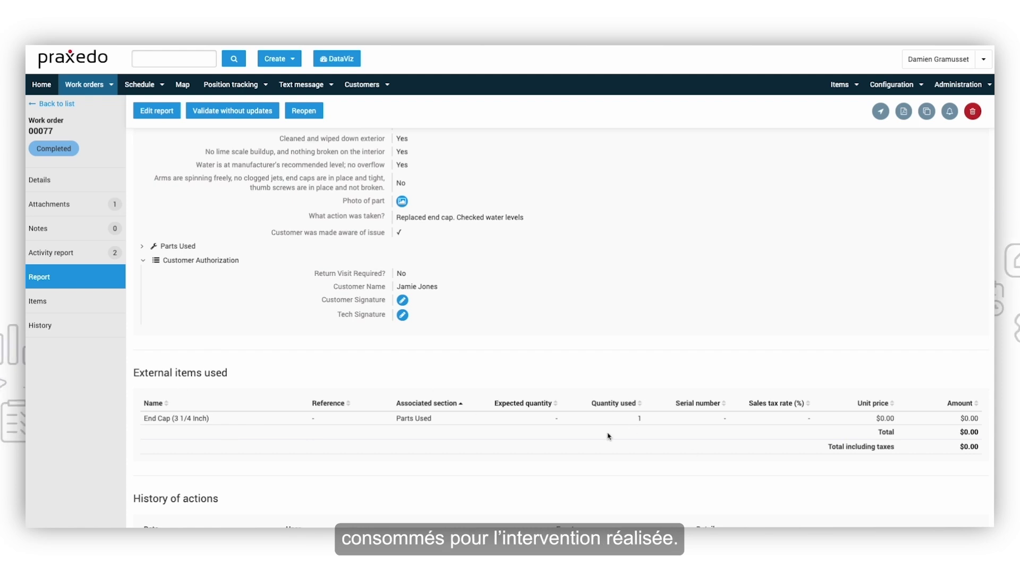
{"action": "scroll", "coordinate": [494, 326], "scroll_direction": "up", "scroll_amount": 10}
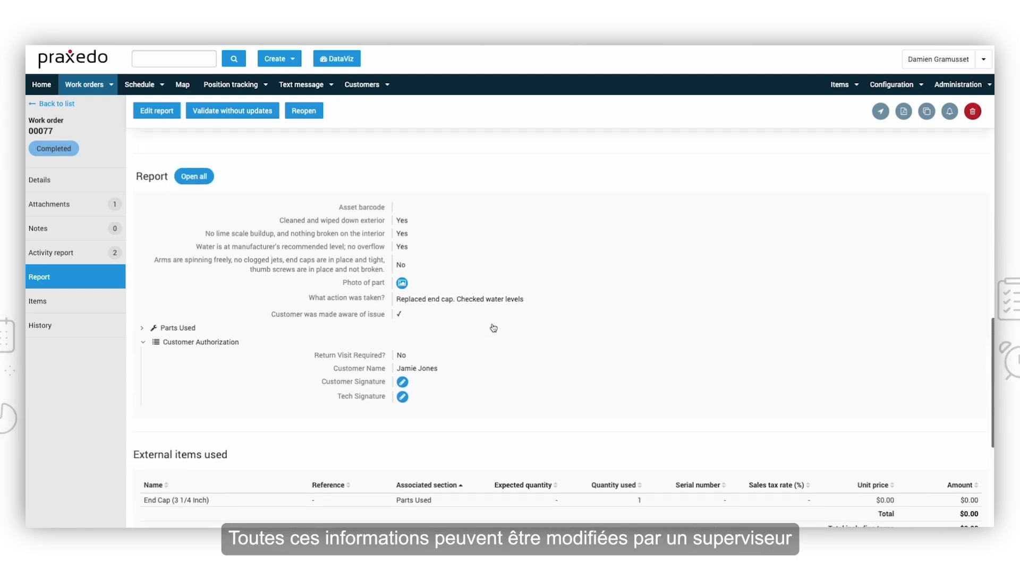
{"action": "scroll", "coordinate": [494, 327], "scroll_direction": "up", "scroll_amount": 5}
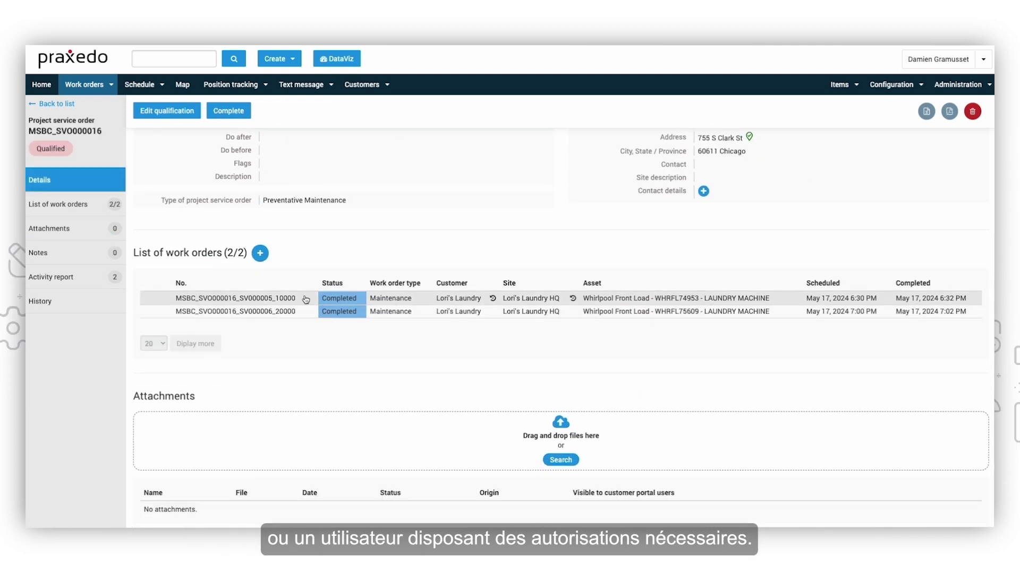
- Complete and validate the Lori's Laundry Preventative Maintenance service order without updates, and open it from the list of service orders
{"action": "left_click", "coordinate": [226, 112]}
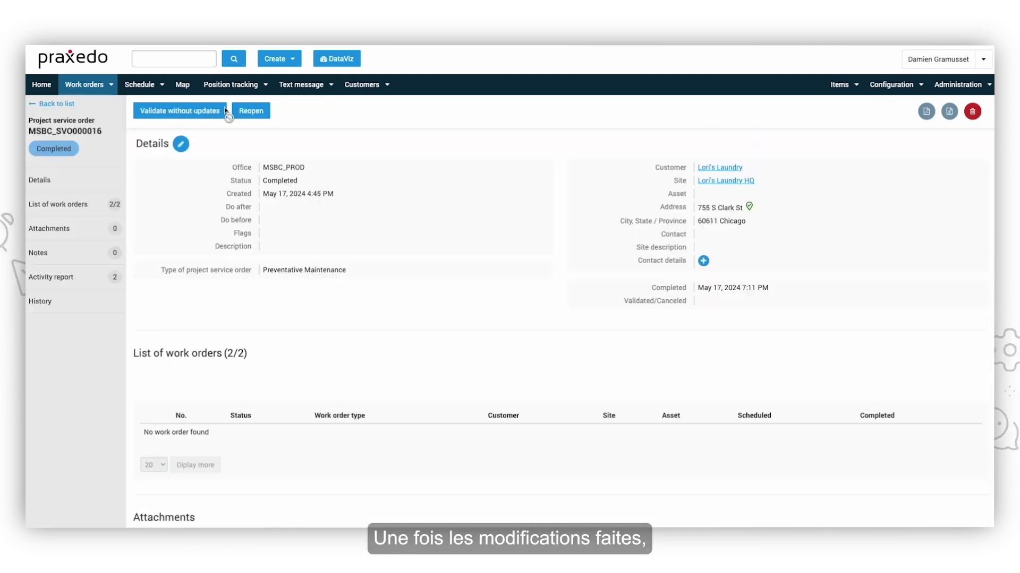
{"action": "left_click", "coordinate": [177, 114]}
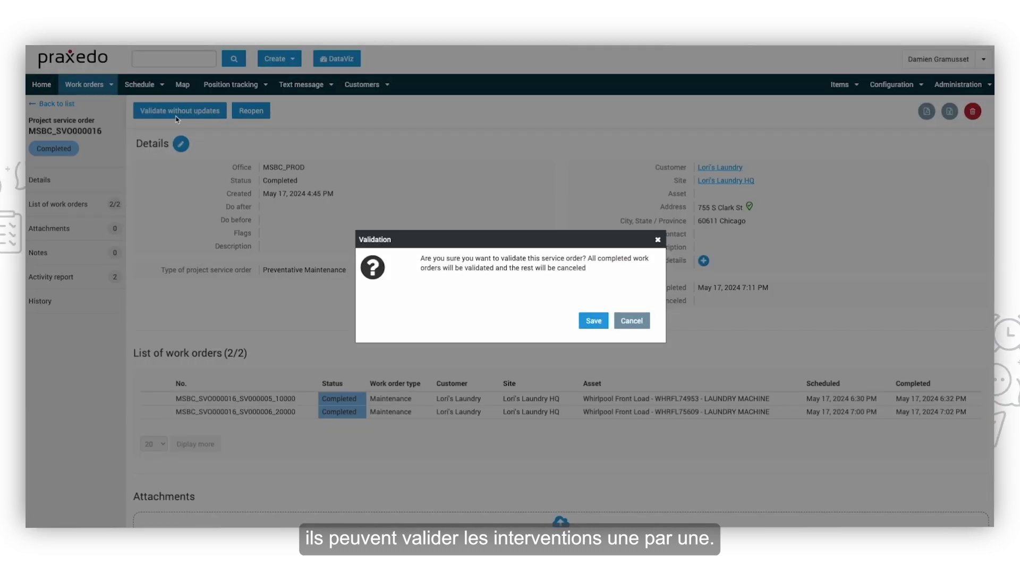
{"action": "left_click", "coordinate": [593, 327]}
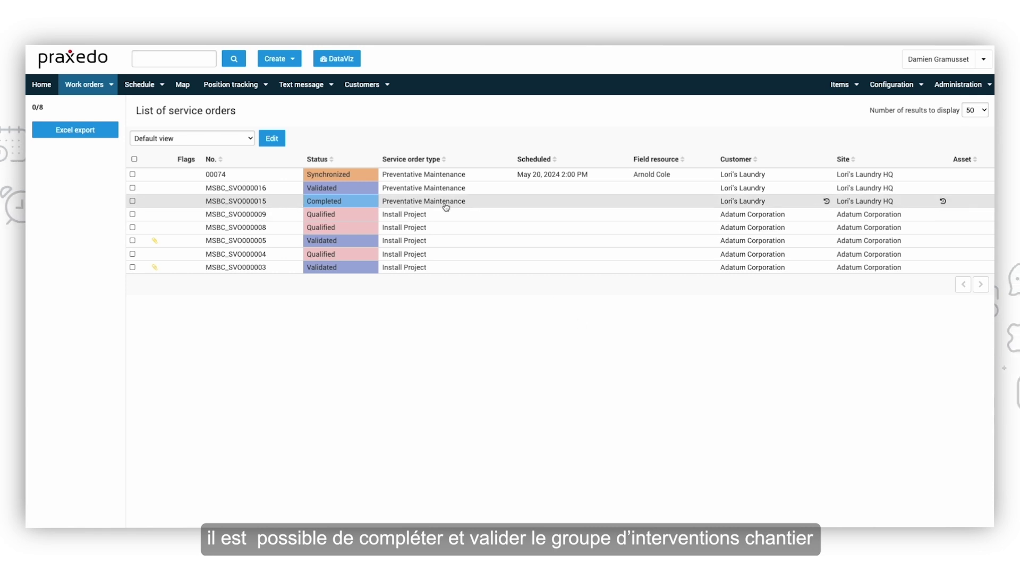
{"action": "left_click", "coordinate": [422, 189]}
{"action": "scroll", "coordinate": [417, 191], "scroll_direction": "down", "scroll_amount": 1}
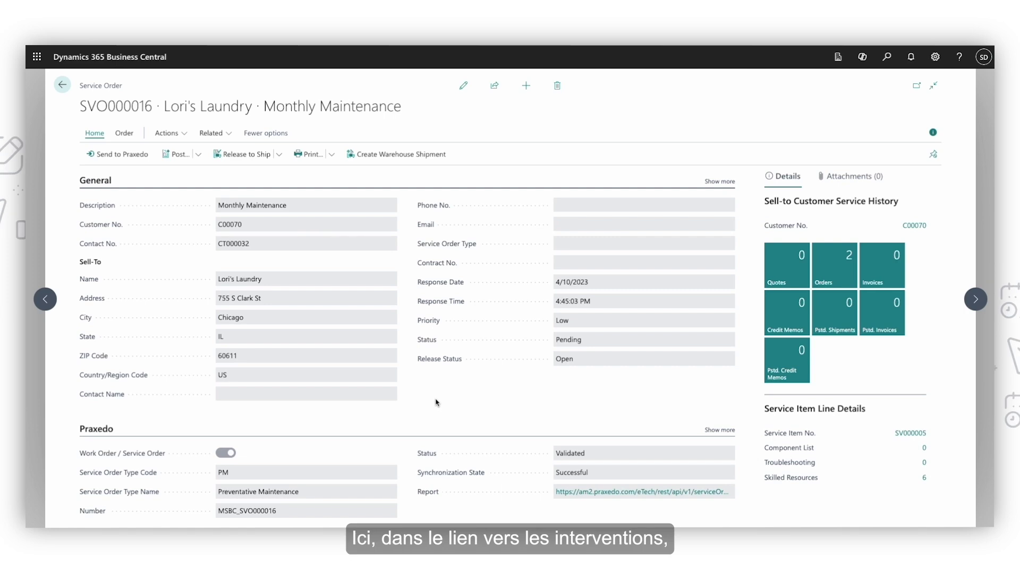
- In Business Central, examine the Praxedo section of the Monthly Maintenance service order and read through its linked PDF service report
{"action": "scroll", "coordinate": [260, 272], "scroll_direction": "down", "scroll_amount": 4}
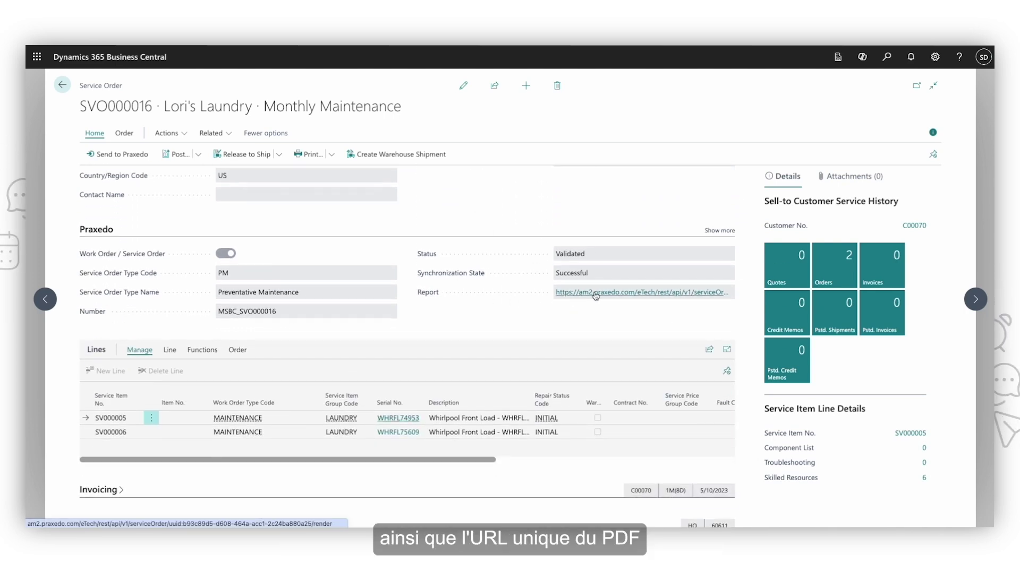
{"action": "left_click", "coordinate": [611, 292]}
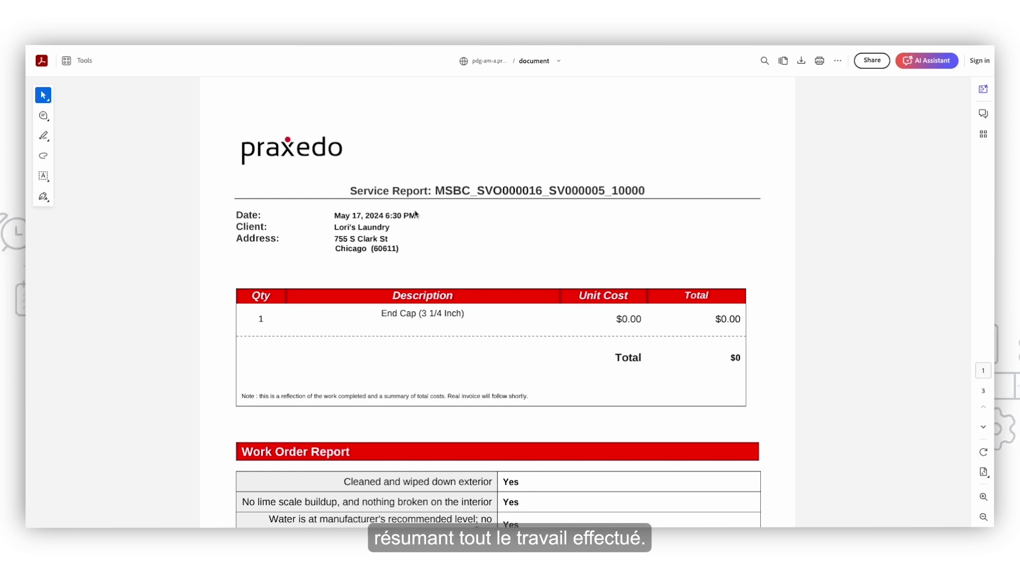
{"action": "scroll", "coordinate": [415, 212], "scroll_direction": "down", "scroll_amount": 15}
{"action": "scroll", "coordinate": [415, 214], "scroll_direction": "down", "scroll_amount": 5}
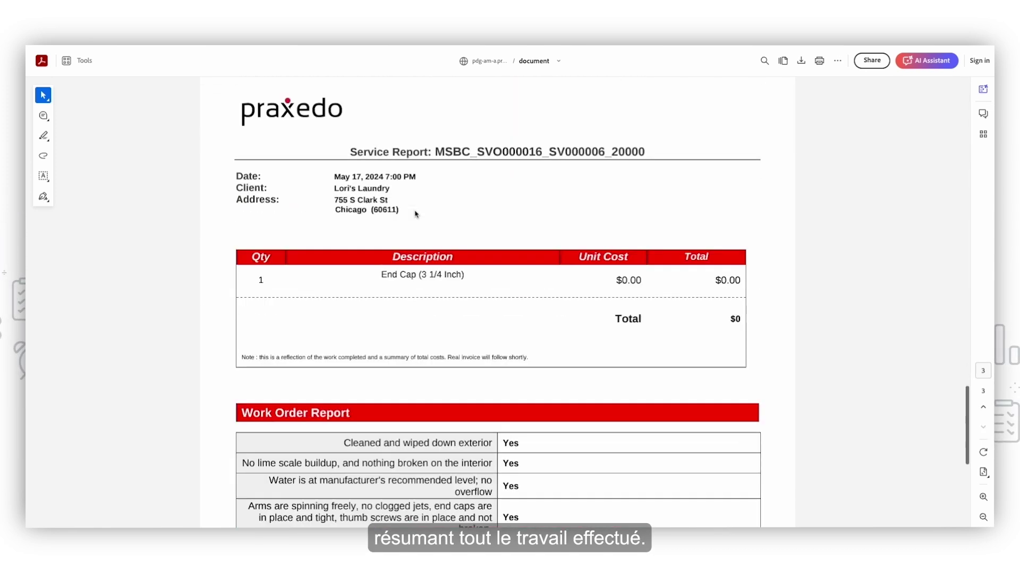
{"action": "scroll", "coordinate": [415, 213], "scroll_direction": "down", "scroll_amount": 5}
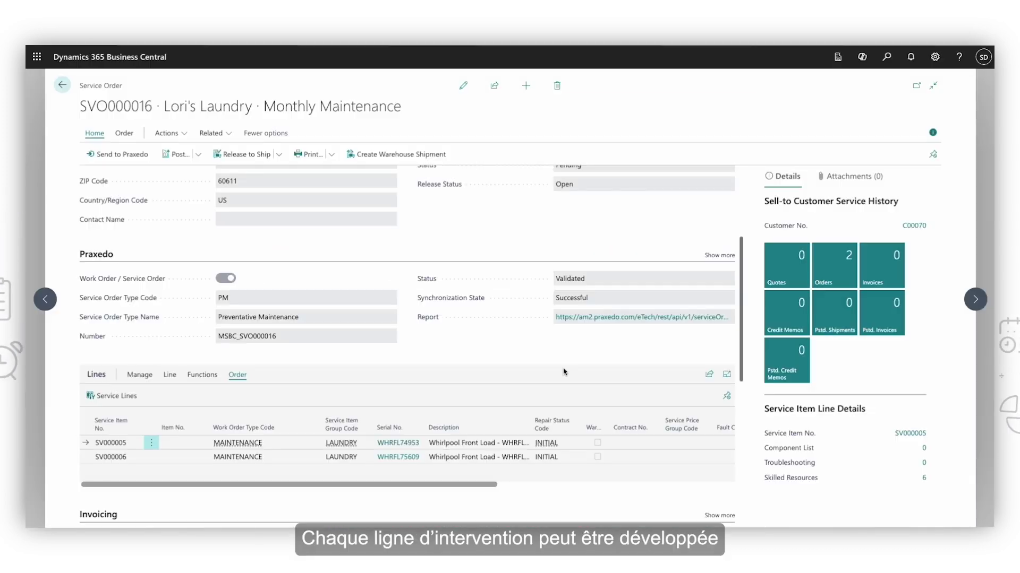
- Check the consumed items in the service lines of both service items on the Monthly Maintenance order
{"action": "scroll", "coordinate": [564, 371], "scroll_direction": "down", "scroll_amount": 1}
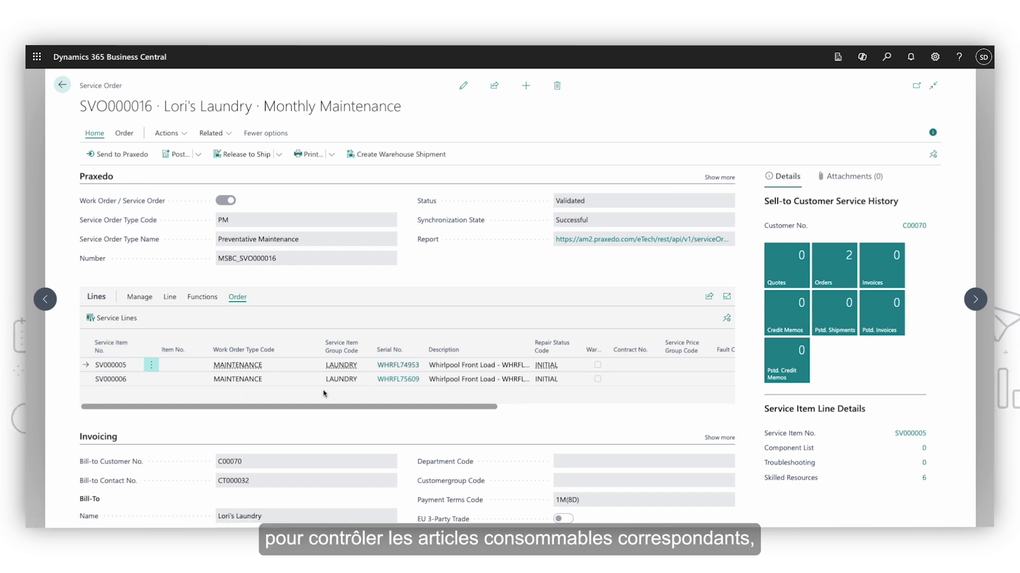
{"action": "left_click", "coordinate": [112, 318]}
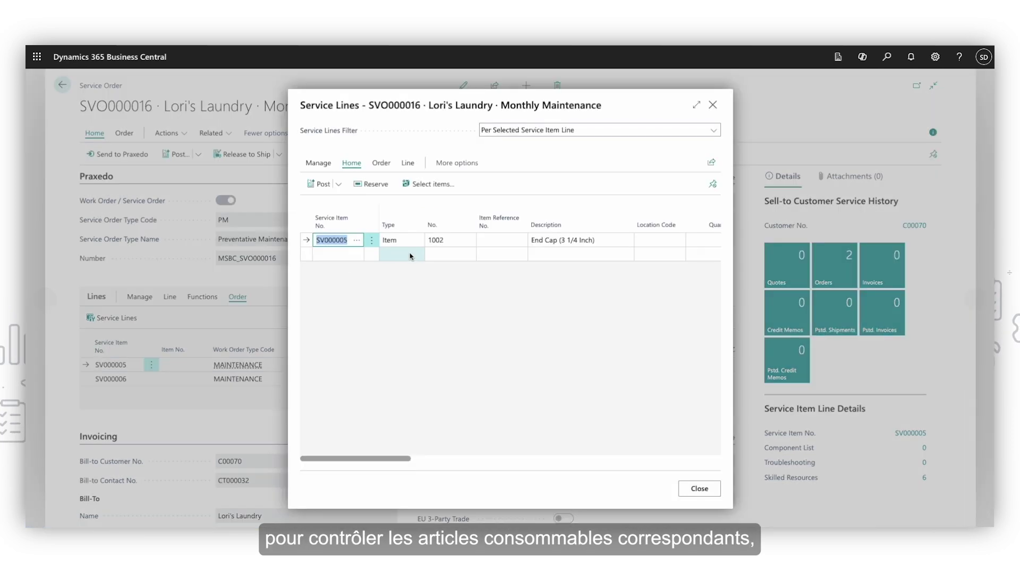
{"action": "scroll", "coordinate": [477, 252], "scroll_direction": "right", "scroll_amount": 5}
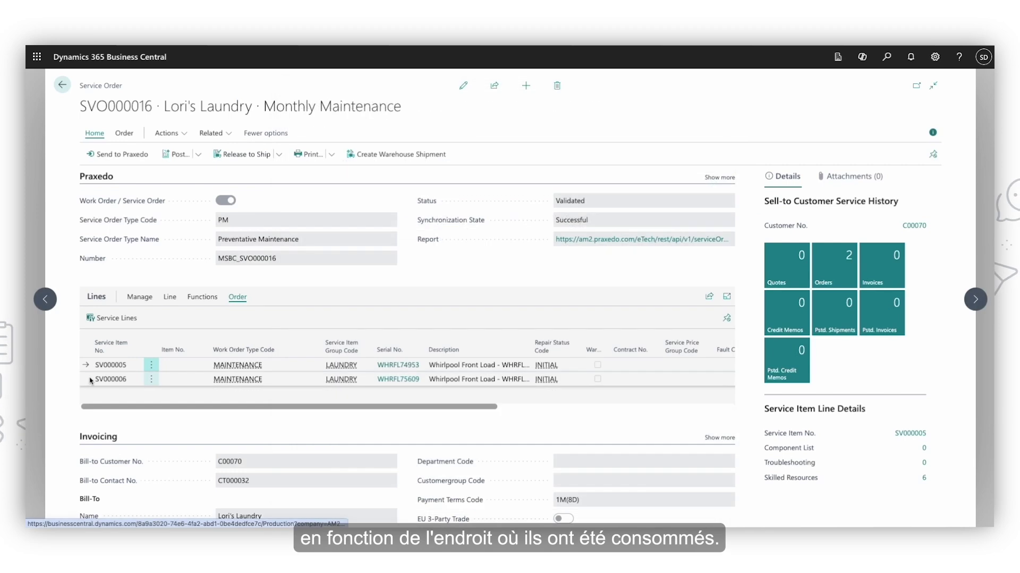
{"action": "left_click", "coordinate": [113, 318]}
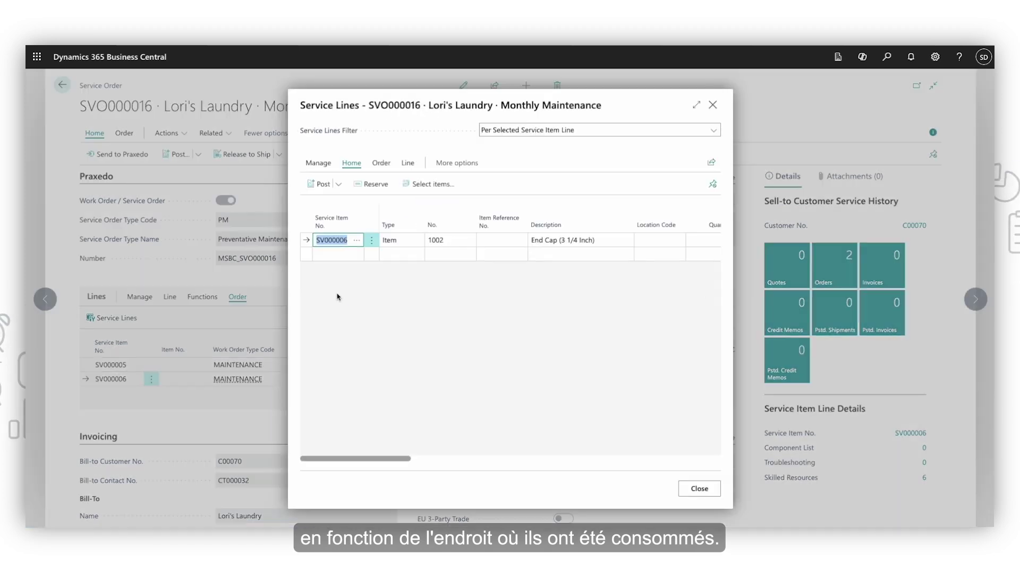
{"action": "left_click_drag", "start_coordinate": [330, 462], "coordinate": [457, 460]}
{"action": "left_click", "coordinate": [713, 106]}
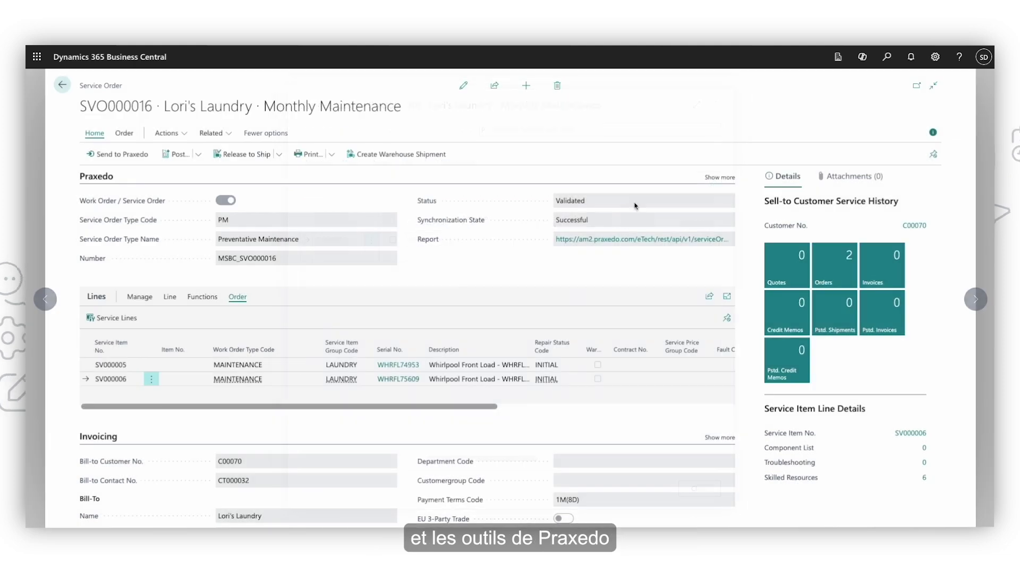
{"action": "scroll", "coordinate": [527, 317], "scroll_direction": "up", "scroll_amount": 5}
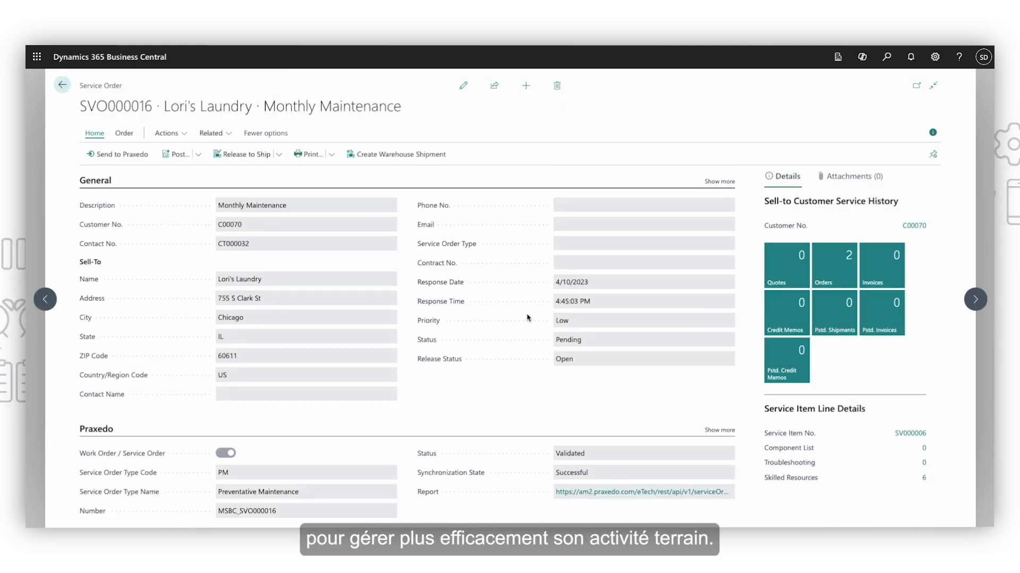